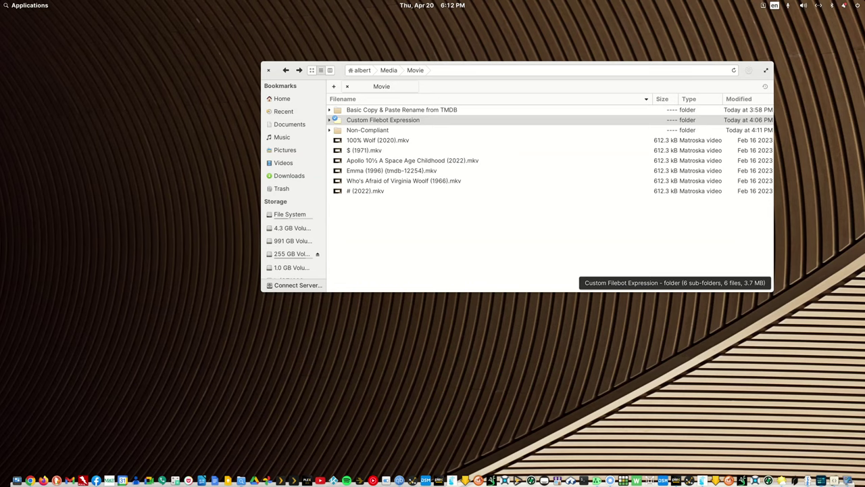
Step: Go through the movie files in the Movie folder one by one, from 100% Wolf (2020).mkv to # (2022).mkv
click(514, 236)
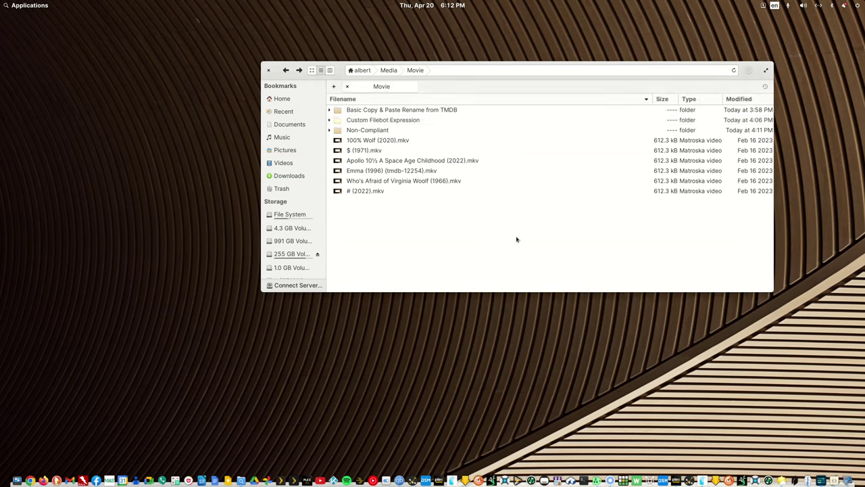
key(Down)
key(Down)
key(Down)
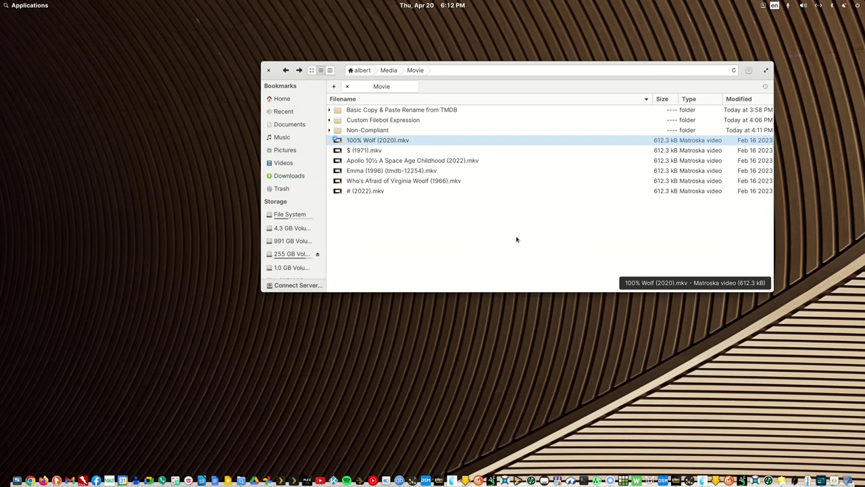
key(Down)
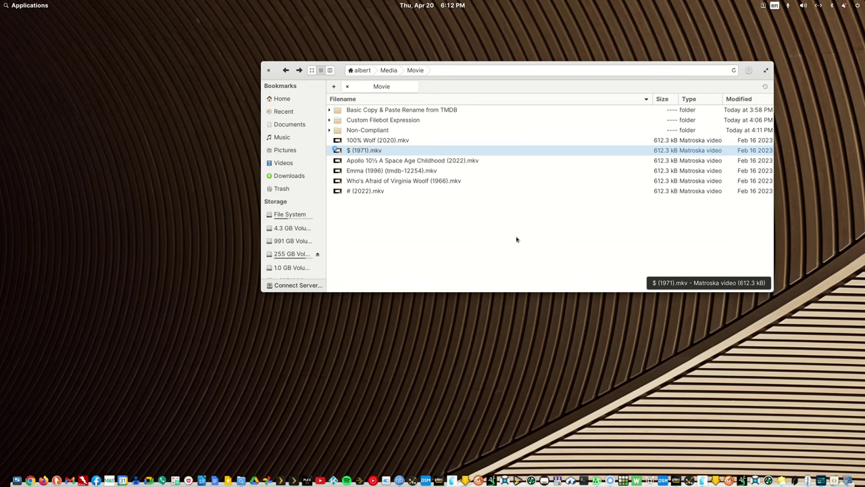
key(Down)
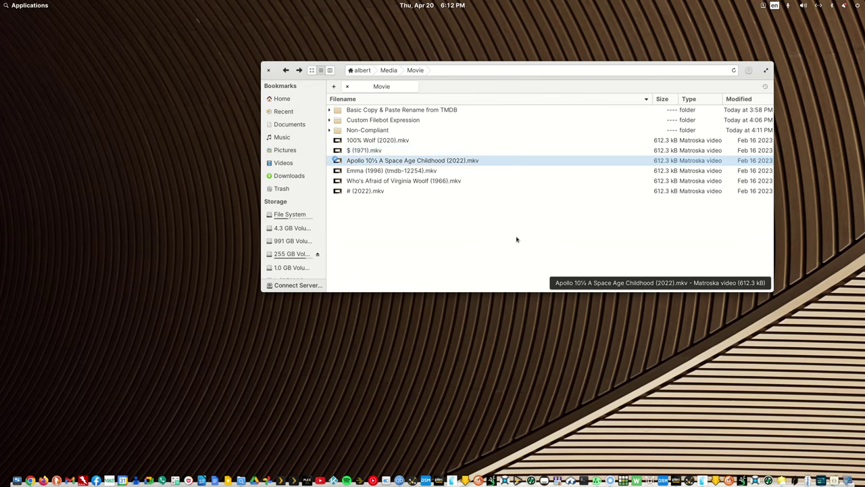
key(Down)
key(Up)
key(Down)
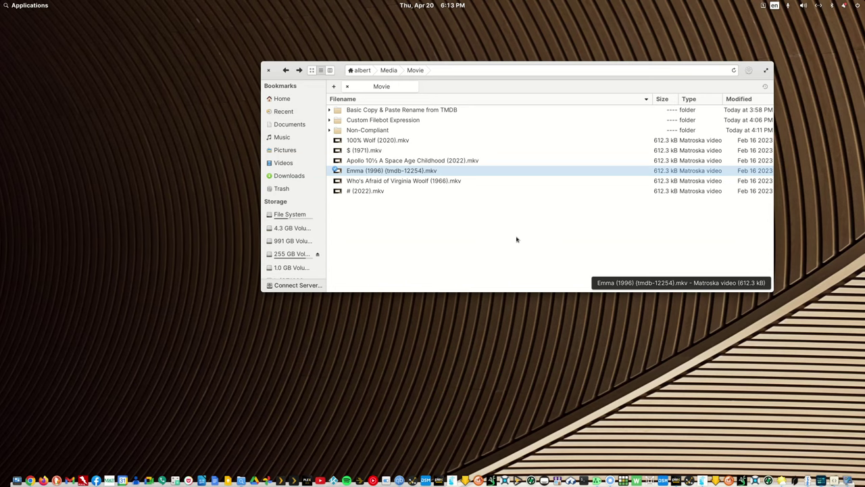
key(Down)
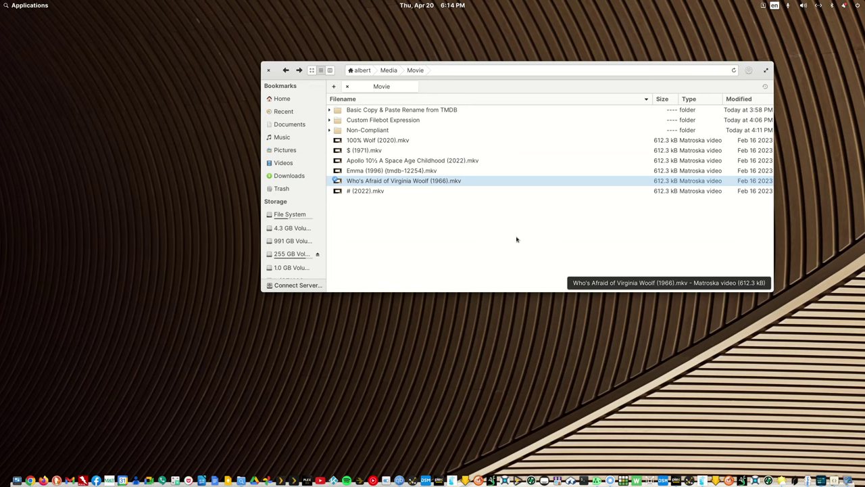
key(Down)
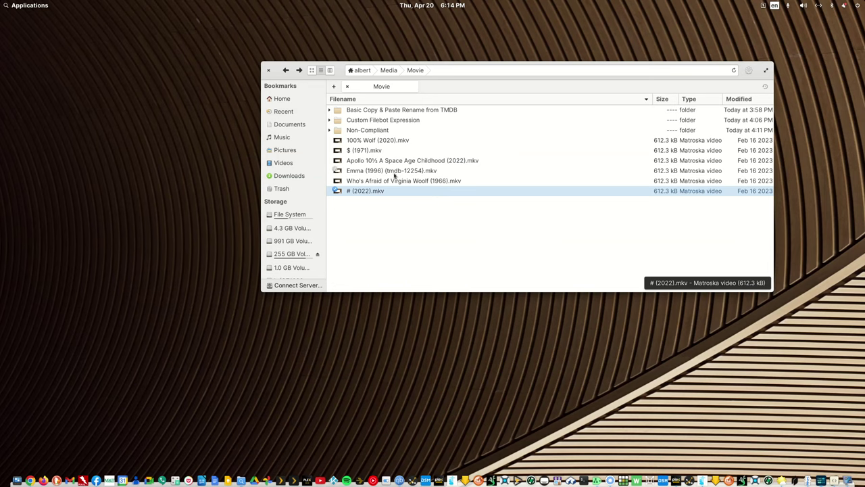
Step: Inspect the Basic Copy & Paste Rename from TMDB folder, including its # (2022) and $ (1971) subfolders
double_click(386, 111)
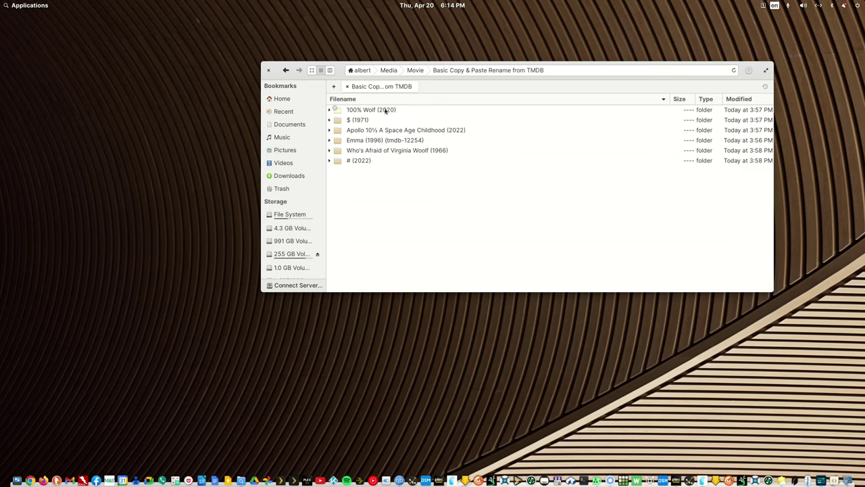
double_click(360, 162)
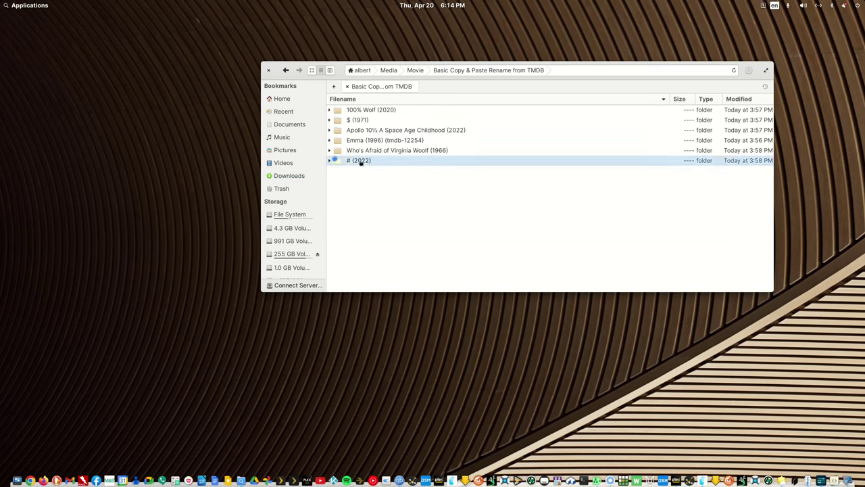
click(286, 71)
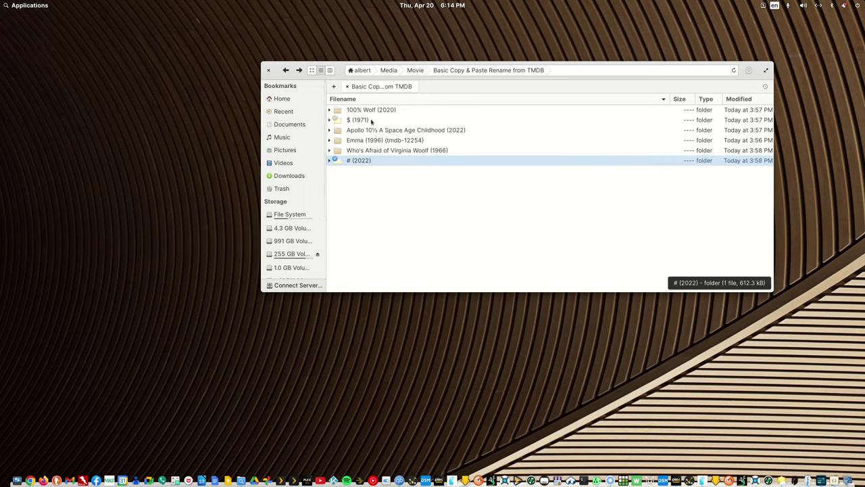
click(285, 70)
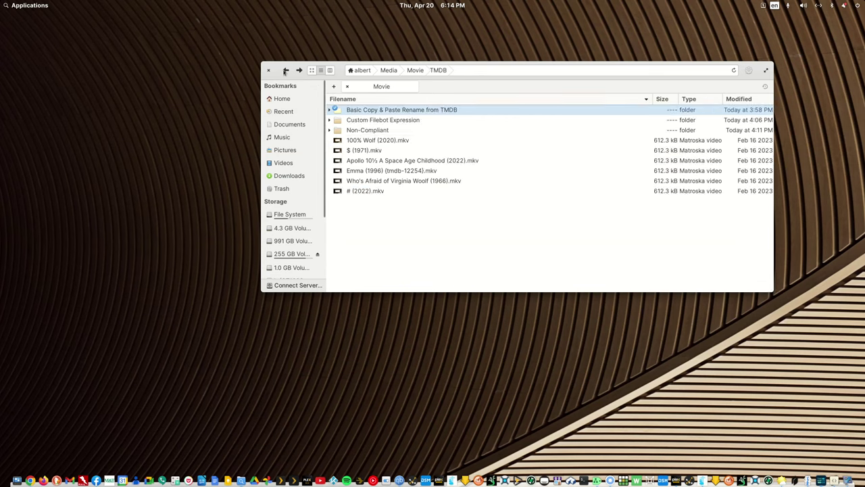
double_click(361, 110)
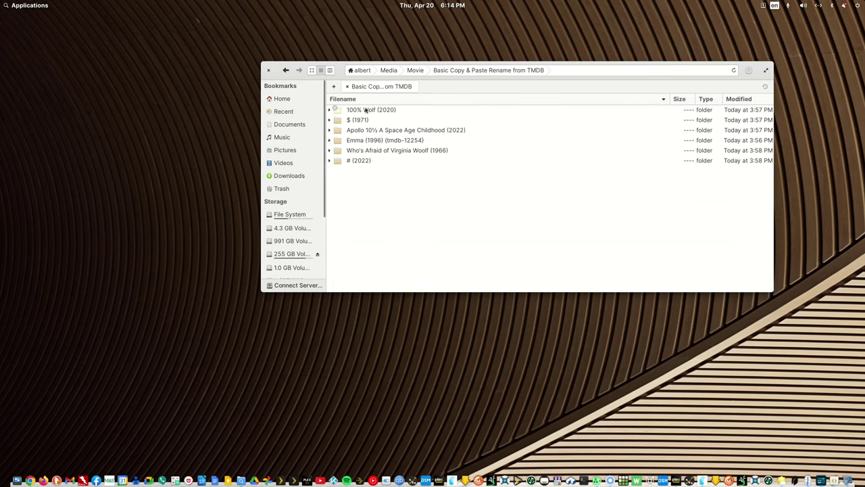
click(364, 162)
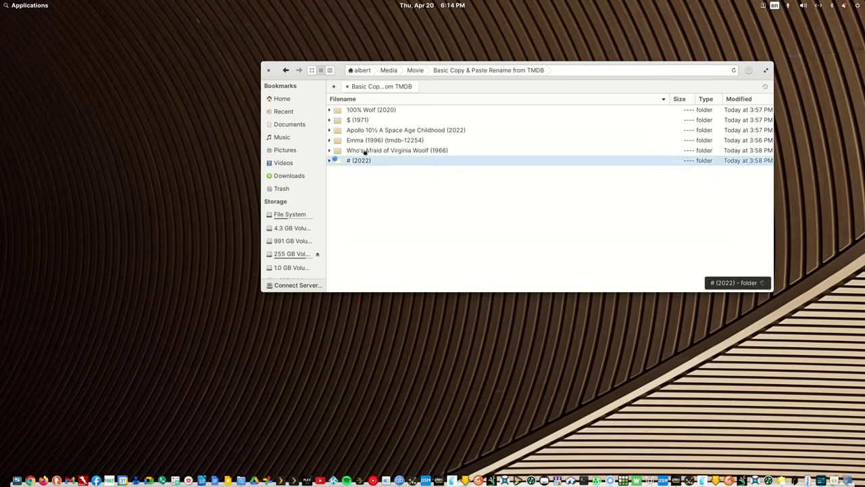
ctrl+click(364, 120)
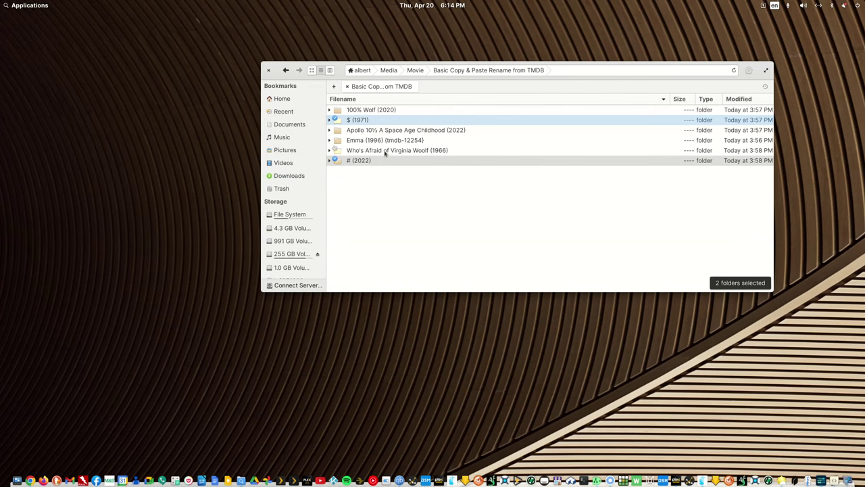
Step: Review the movie subfolders inside Custom Filebot Expression and return to the Movie folder
click(286, 70)
double_click(376, 120)
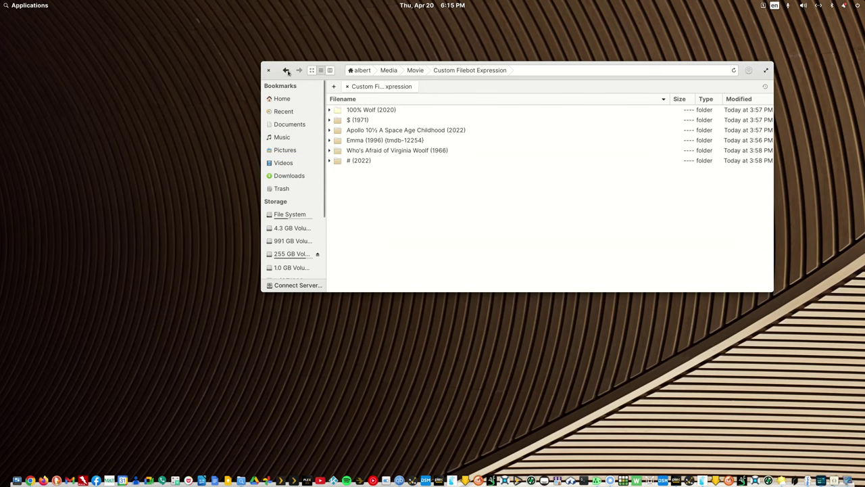
click(286, 71)
Step: Inspect the file names inside Non-Compliant's 100_Wolf (2020), Emma_(1996) and Whos_Afraid_of_Virginia_Woolf_(1966) subfolders
click(361, 132)
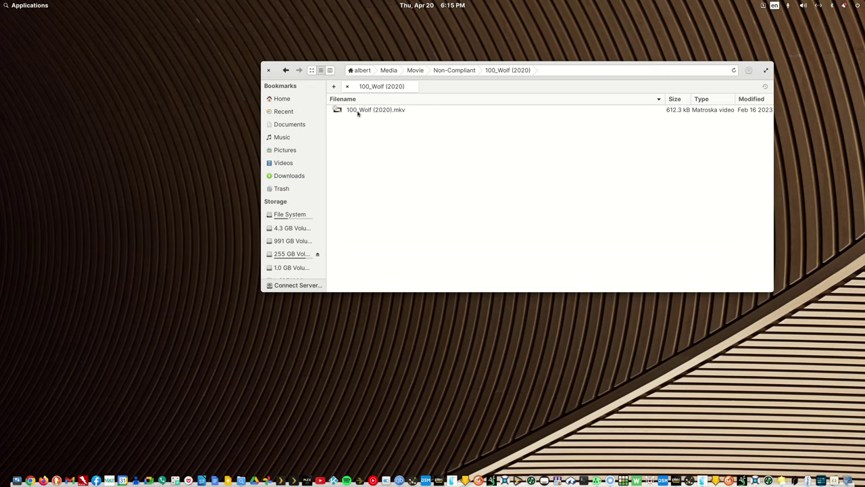
click(286, 70)
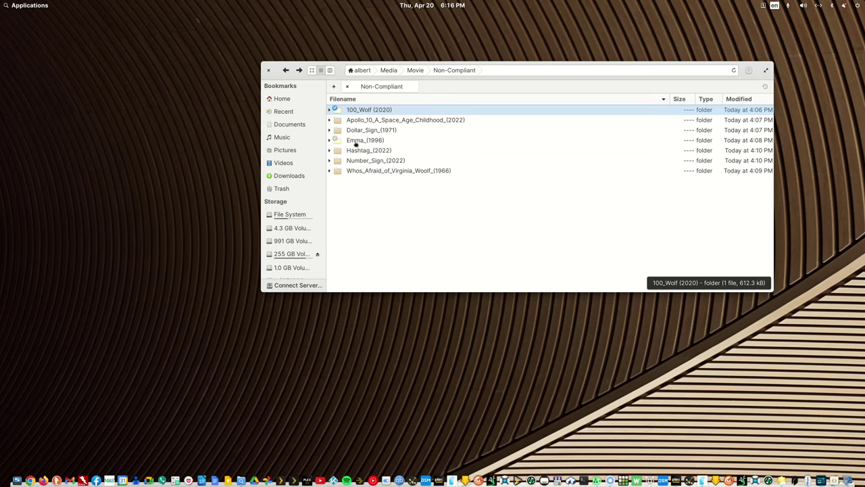
click(355, 142)
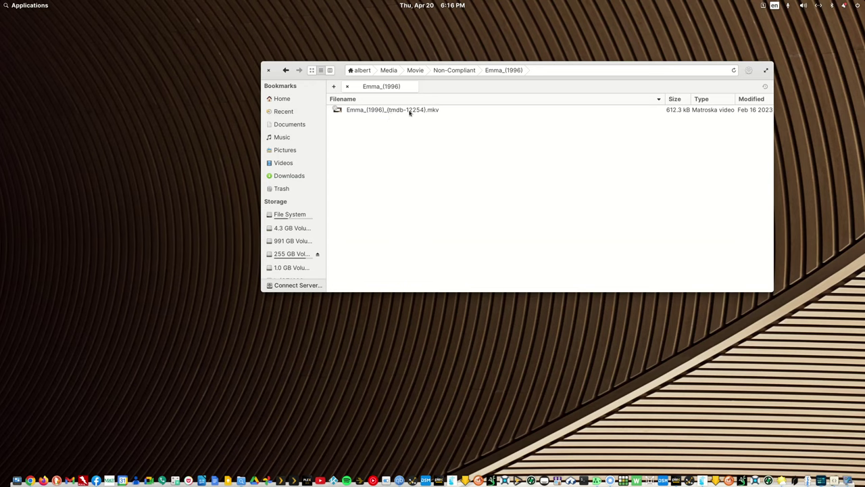
click(285, 70)
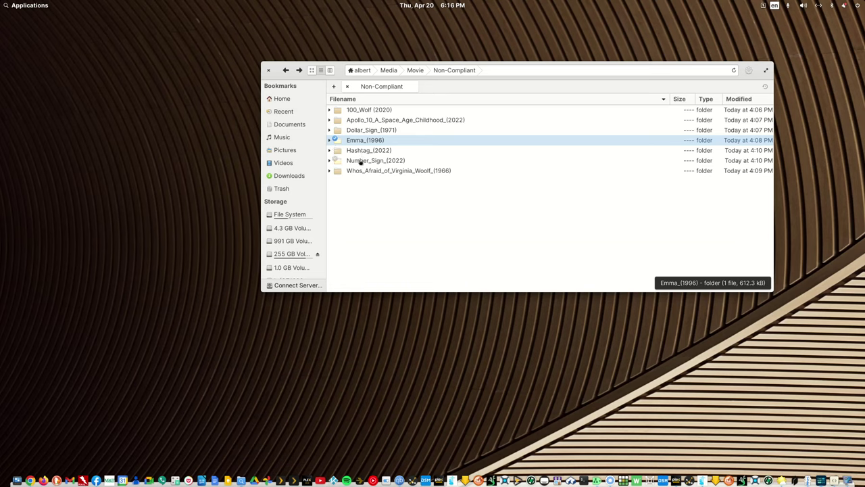
click(369, 171)
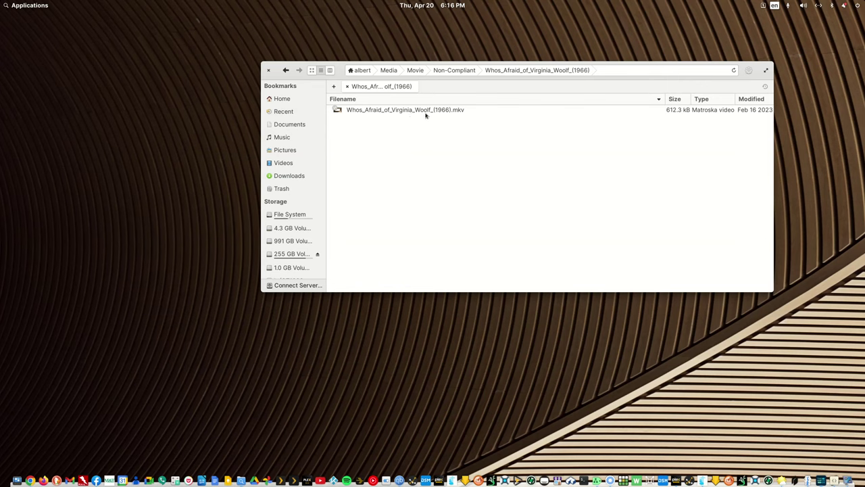
click(285, 70)
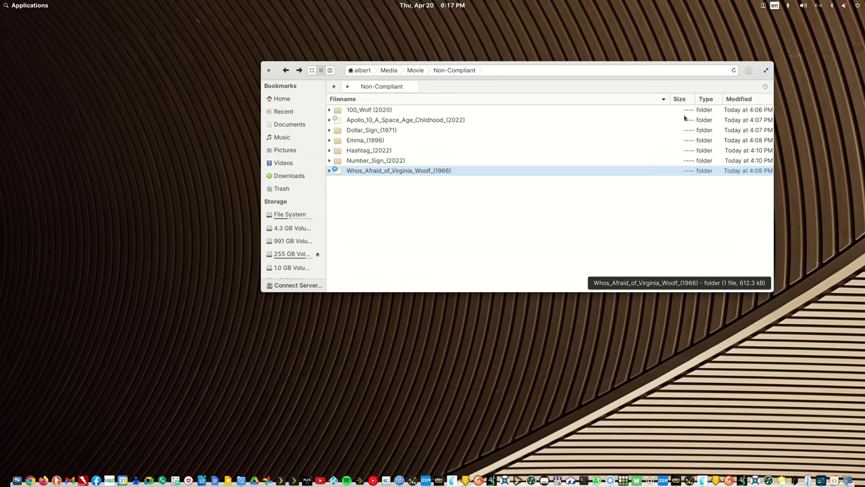
Step: Reposition the file manager beside Plex and cut the 100_Wolf (2020) folder from Non-Compliant to move it into the Movies Test library
drag(633, 66, 714, 16)
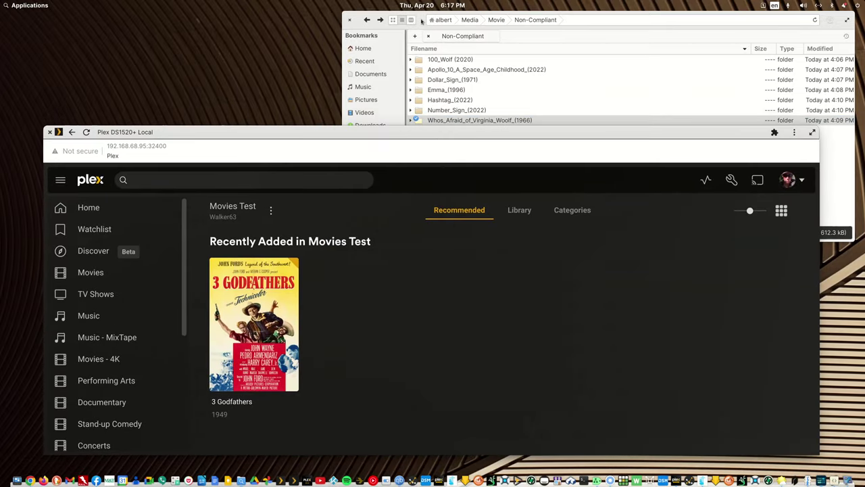
click(414, 34)
click(446, 60)
right_click(438, 60)
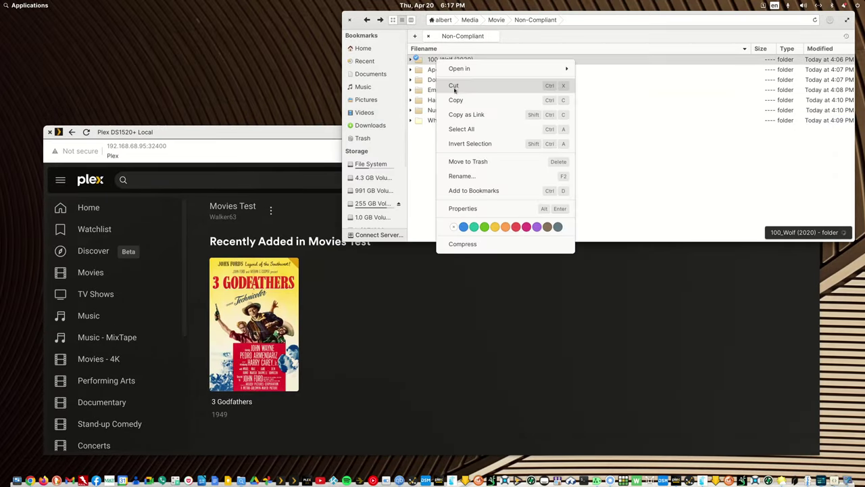
click(454, 89)
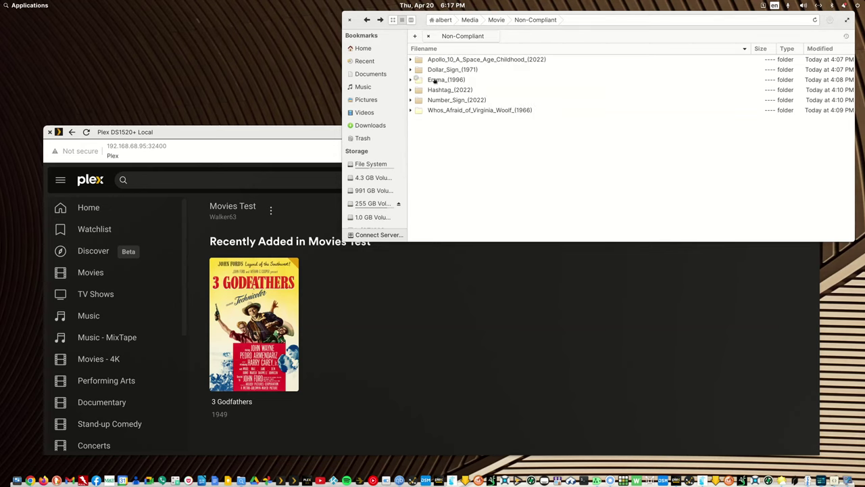
Step: Switch to Plex, check the server activity and inspect the details of 100 Wolf in the Movies Test library
click(311, 134)
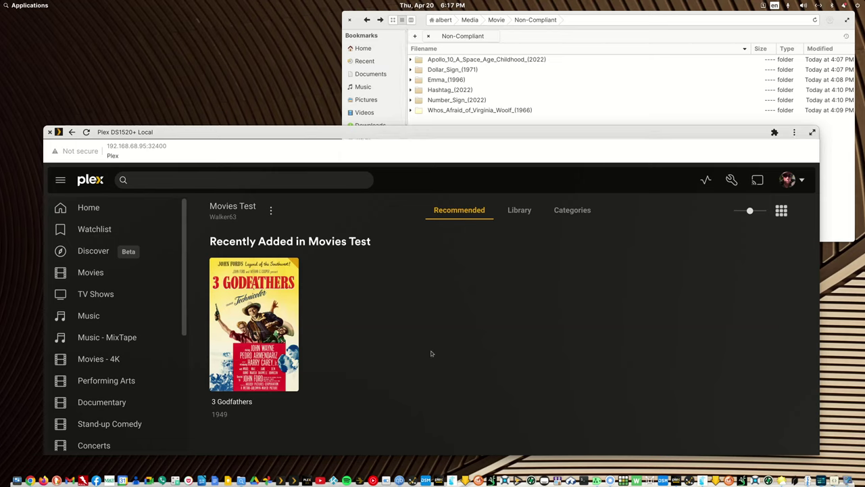
click(705, 180)
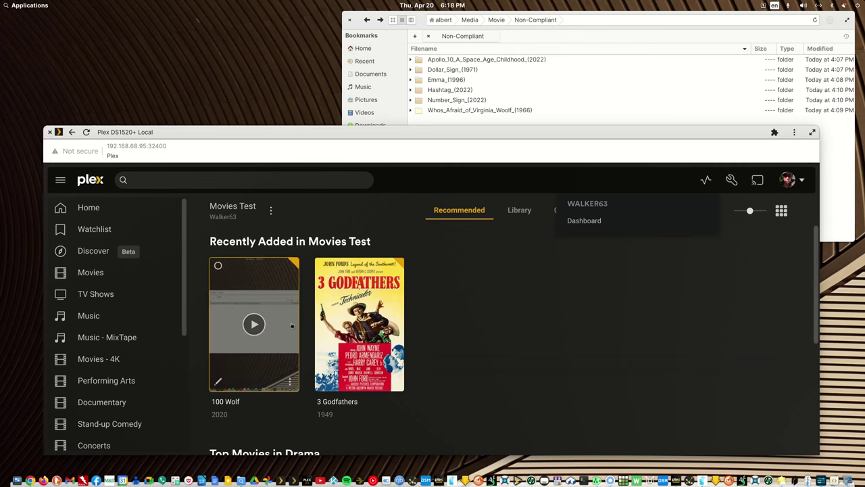
click(292, 326)
scroll(581, 299, down, 1)
scroll(581, 299, up, 1)
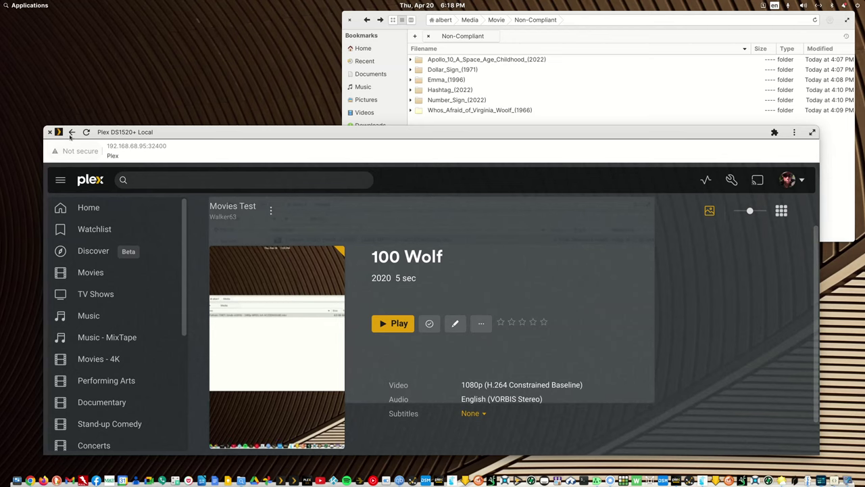
click(72, 134)
click(418, 59)
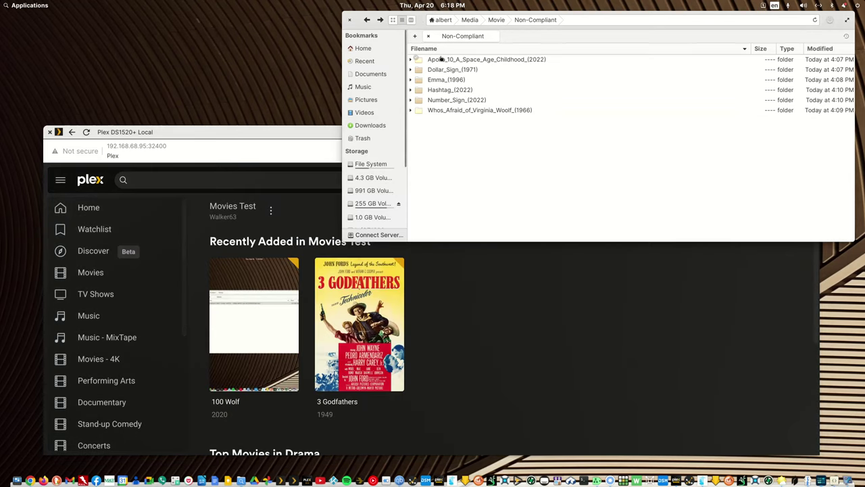
click(442, 59)
right_click(442, 60)
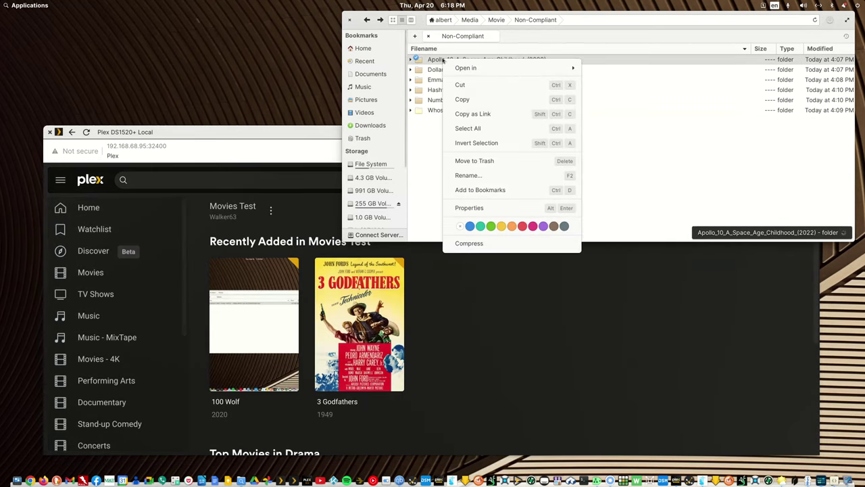
click(465, 85)
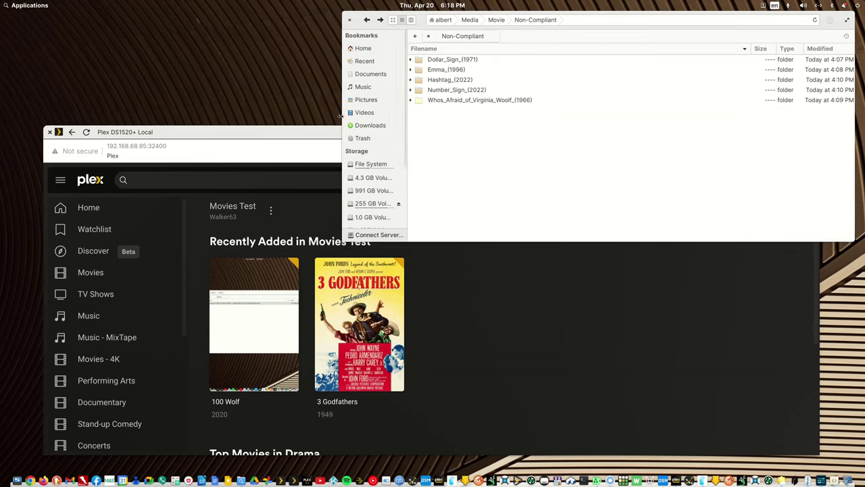
click(300, 137)
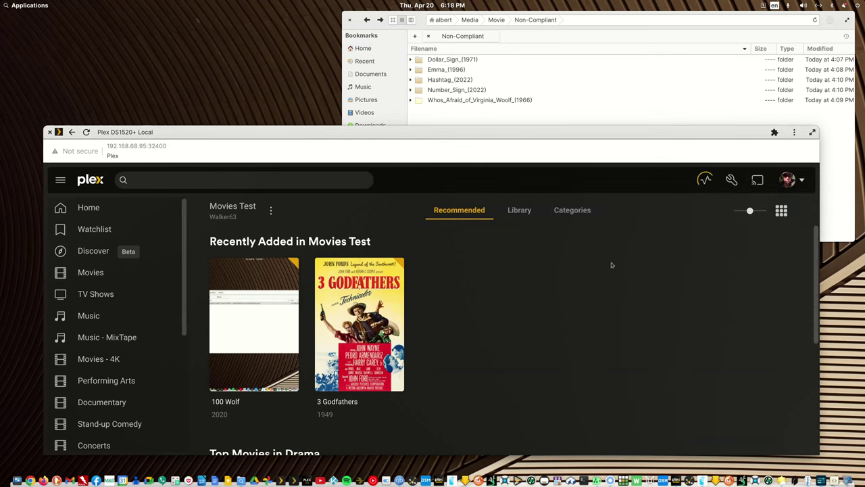
click(705, 179)
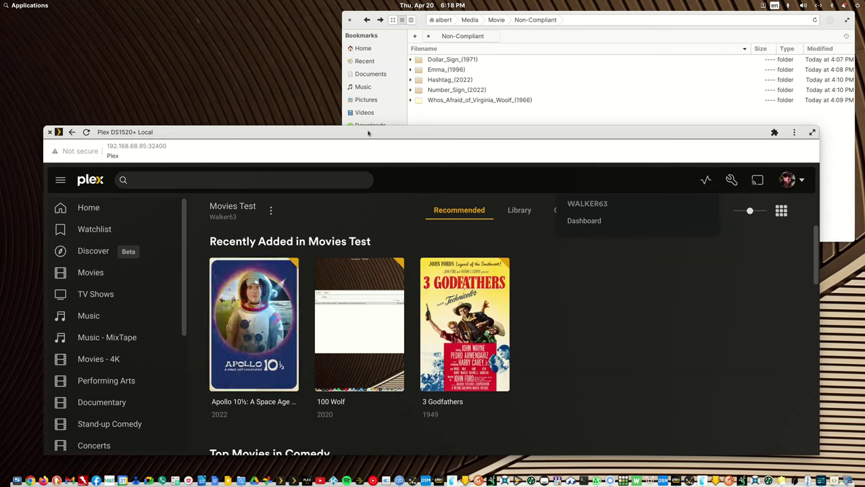
Step: Move the Dollar_Sign_(1971) folder out of Non-Compliant for the Movies Test library and switch back to Plex
right_click(443, 61)
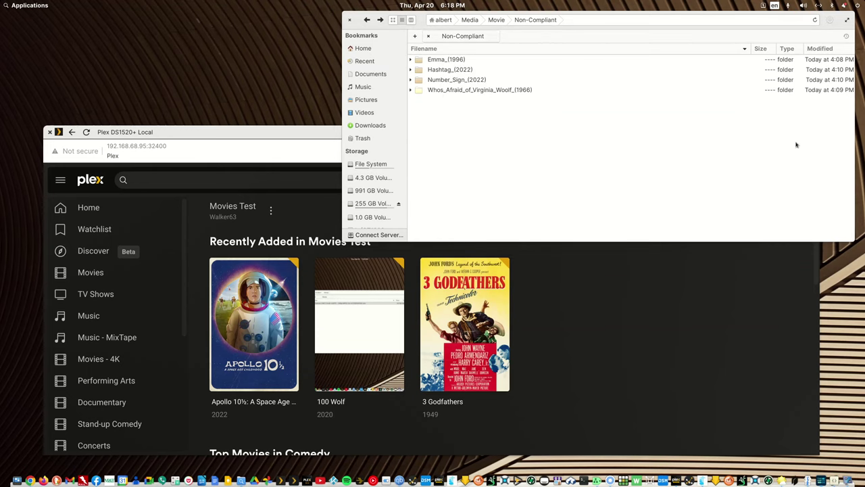
click(313, 133)
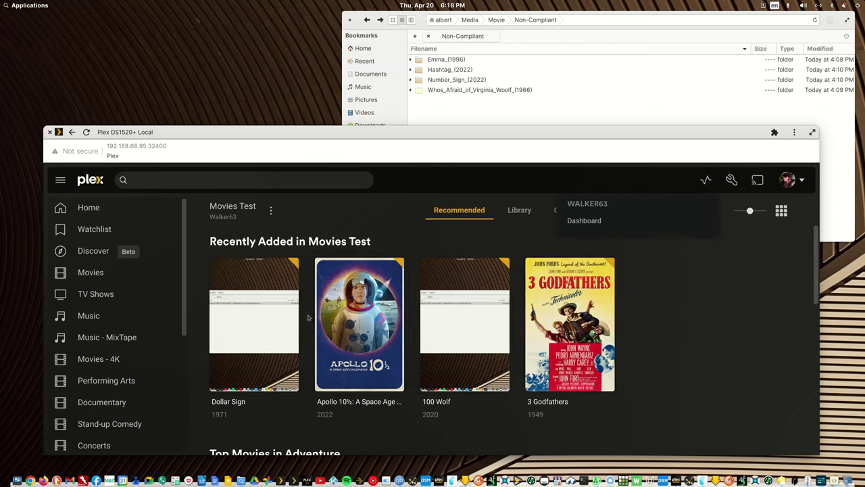
Step: Move the Emma_(1996) folder out of Non-Compliant for the Movies Test library and check its match in Plex
click(446, 60)
right_click(445, 61)
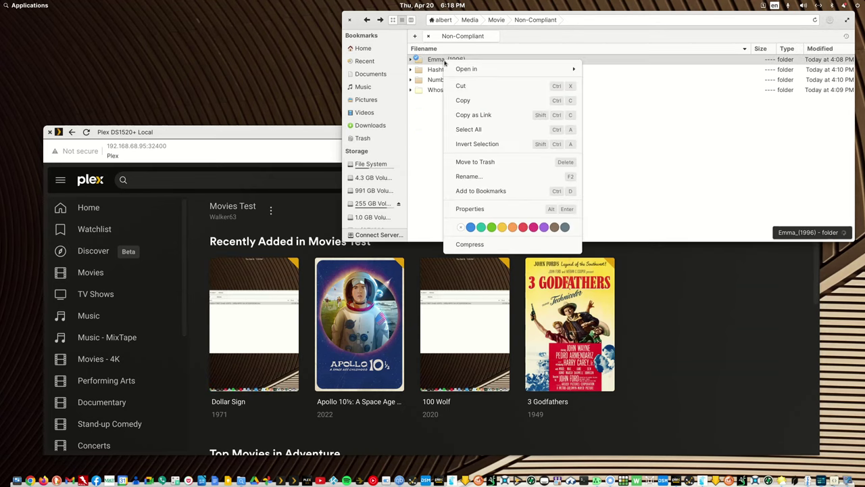
click(463, 86)
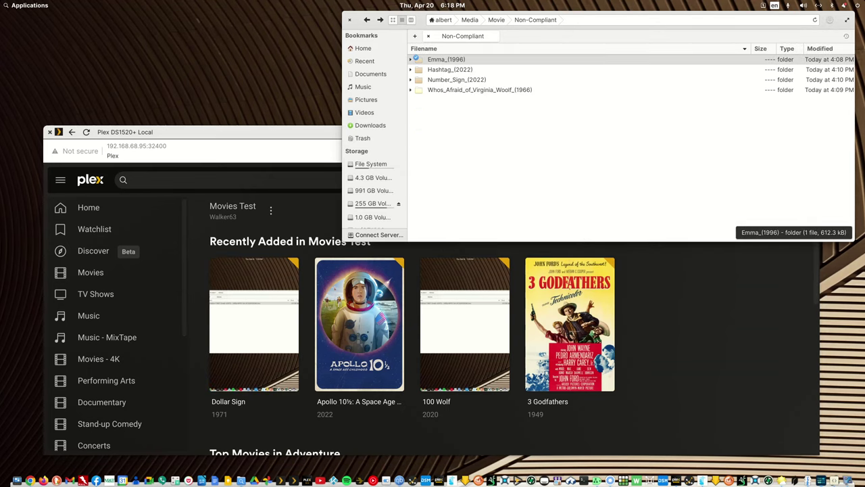
key(Delete)
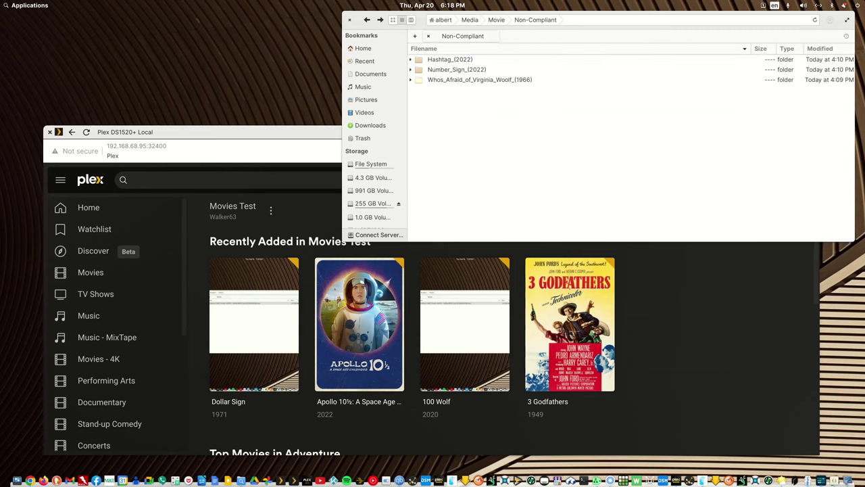
click(333, 135)
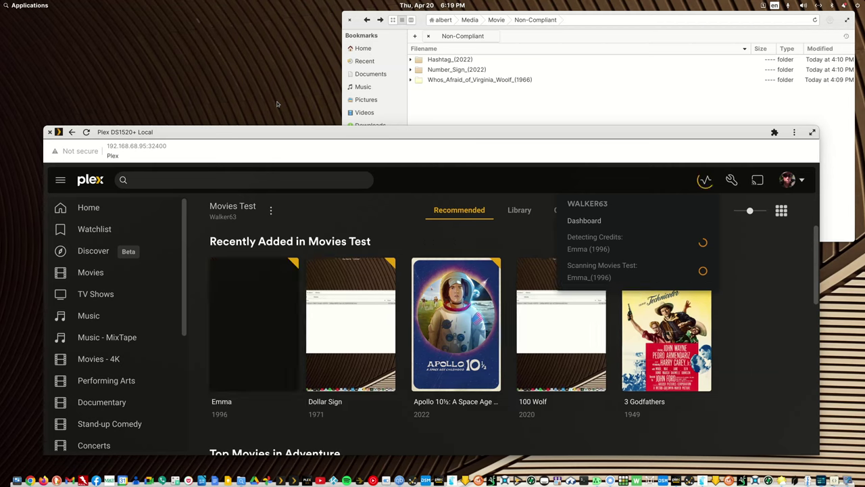
mouse_move(292, 325)
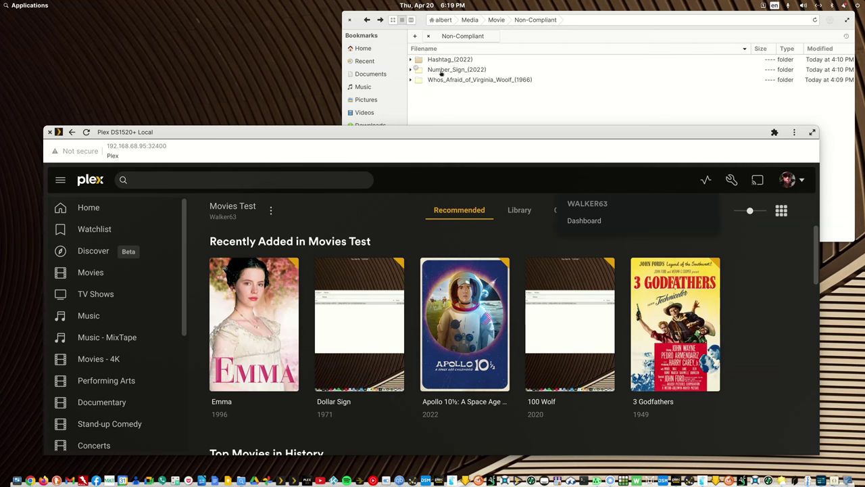
Step: Move the Hashtag_(2022) folder out of Non-Compliant for the Movies Test library and switch back to Plex
right_click(440, 61)
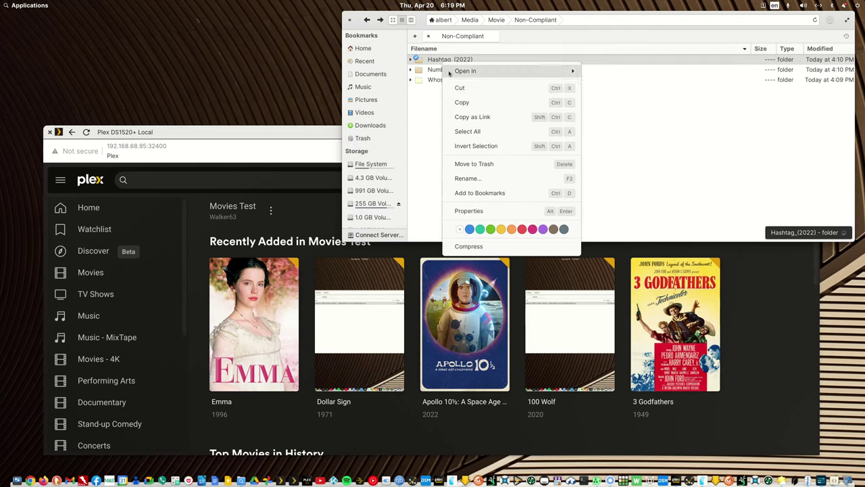
click(460, 88)
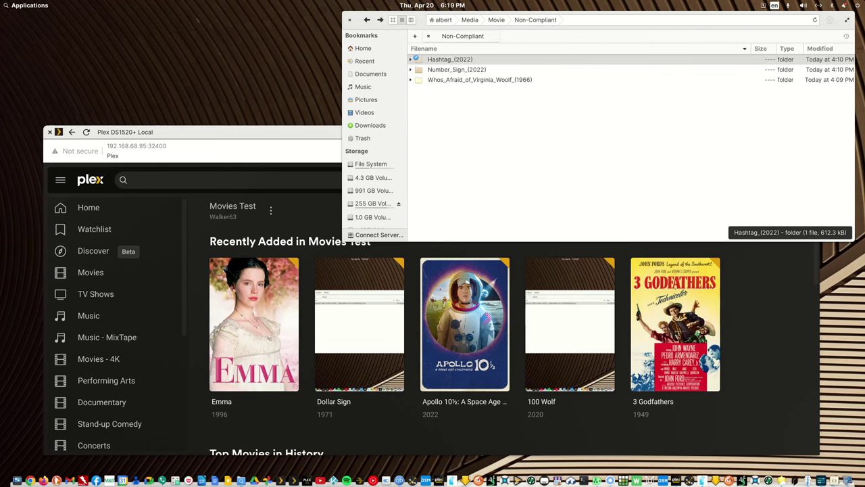
key(Delete)
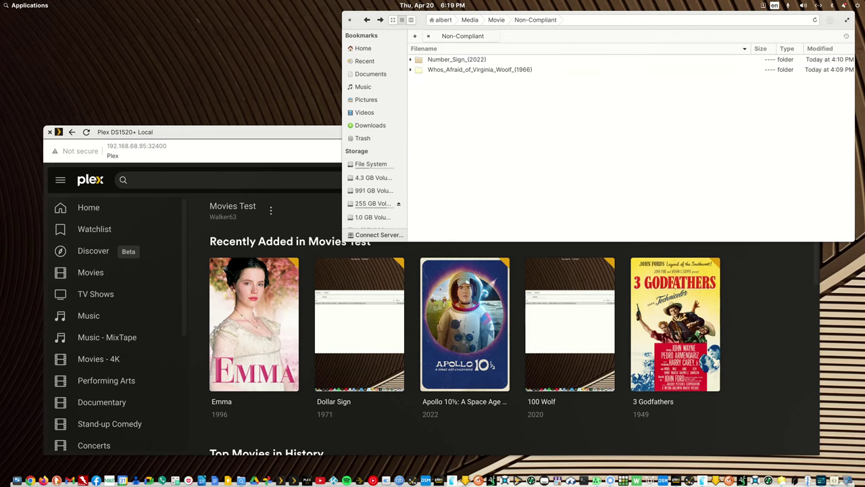
click(219, 131)
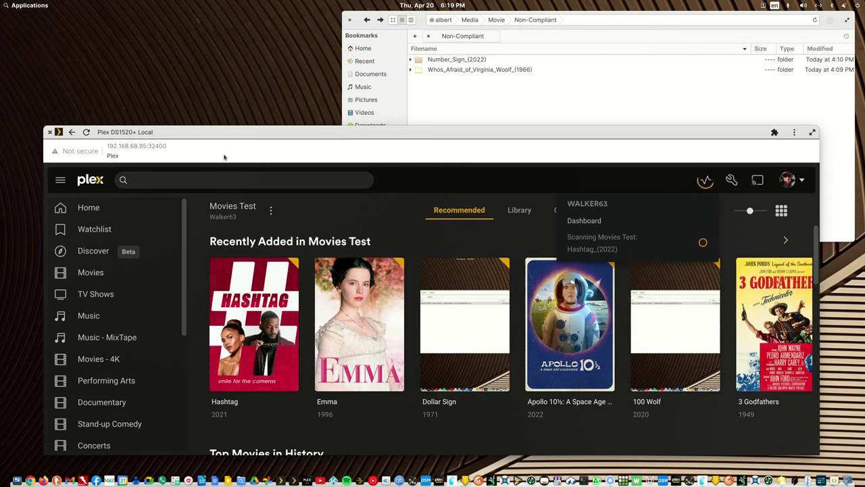
Step: Inspect the details of Hashtag in Plex and paste the Hashtag_(2022) folder back into Non-Compliant
click(294, 353)
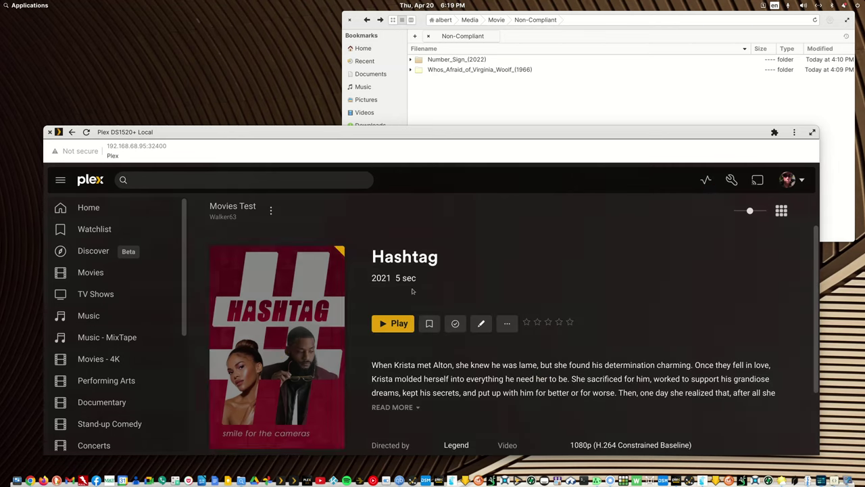
click(72, 133)
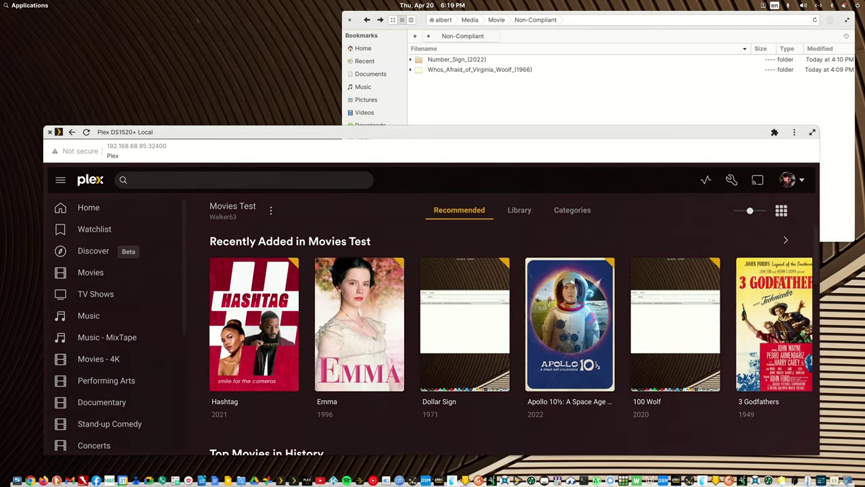
right_click(431, 95)
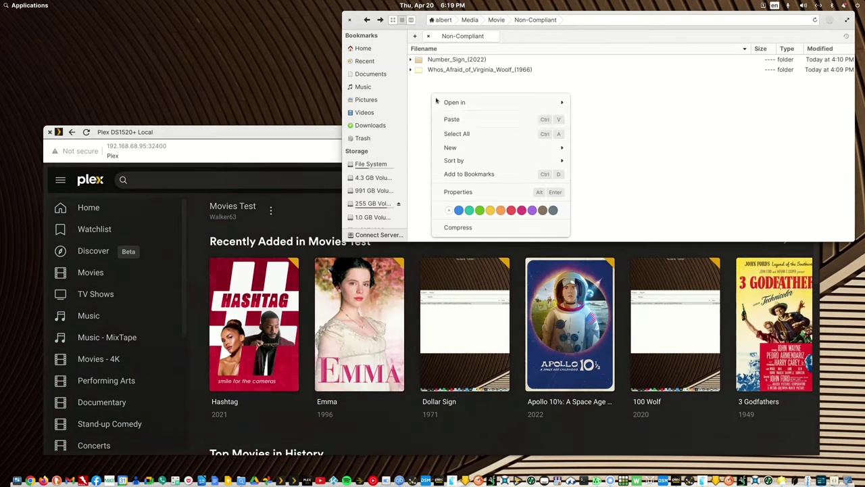
click(450, 120)
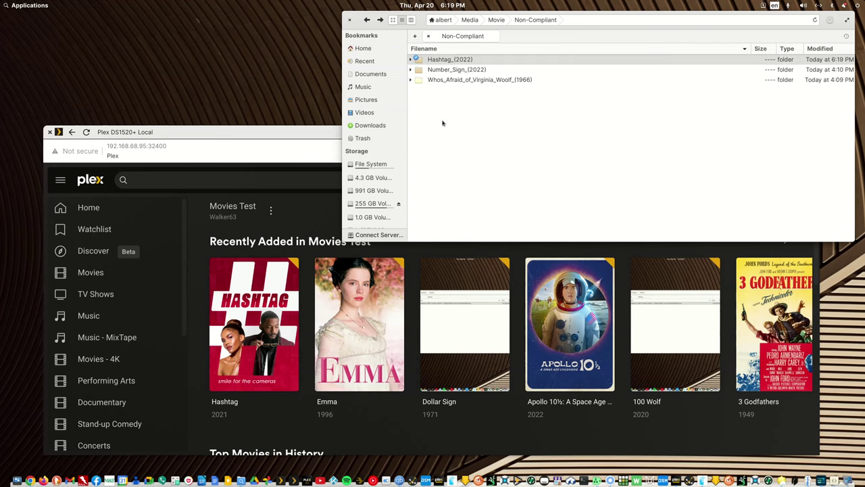
Step: Move the Number_Sign_(2022) folder out of Non-Compliant for the Movies Test library and check its match in Plex
right_click(446, 72)
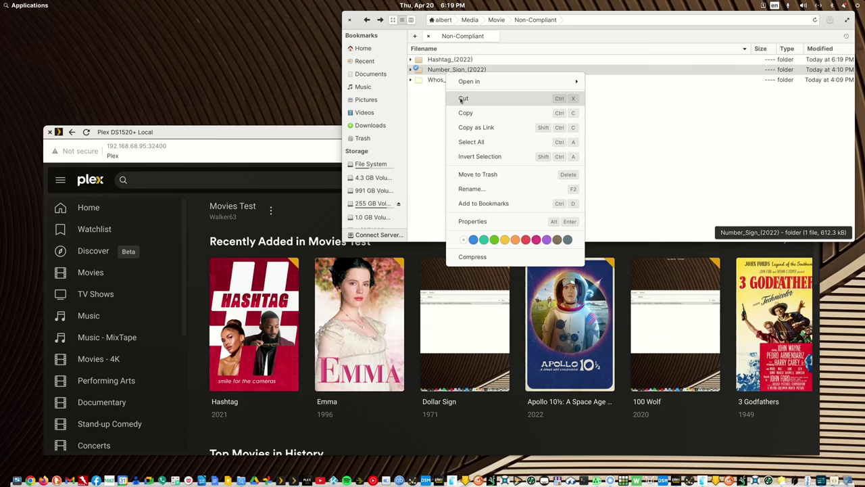
click(462, 98)
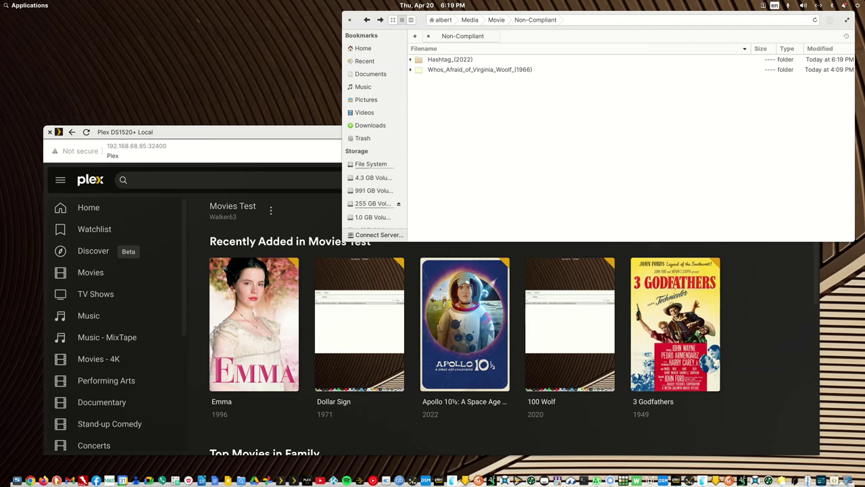
click(321, 133)
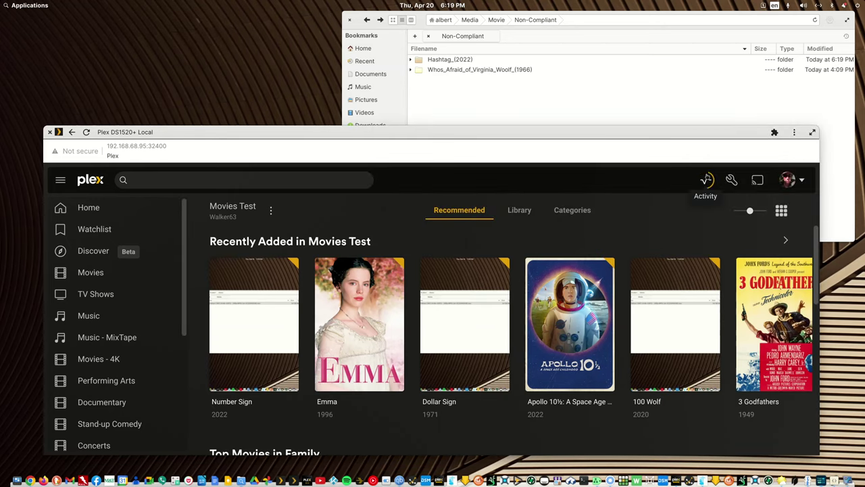
Step: Move the Whos_Afraid_of_Virginia_Woolf_(1966) folder out of Non-Compliant for the Movies Test library and return to Plex
click(420, 20)
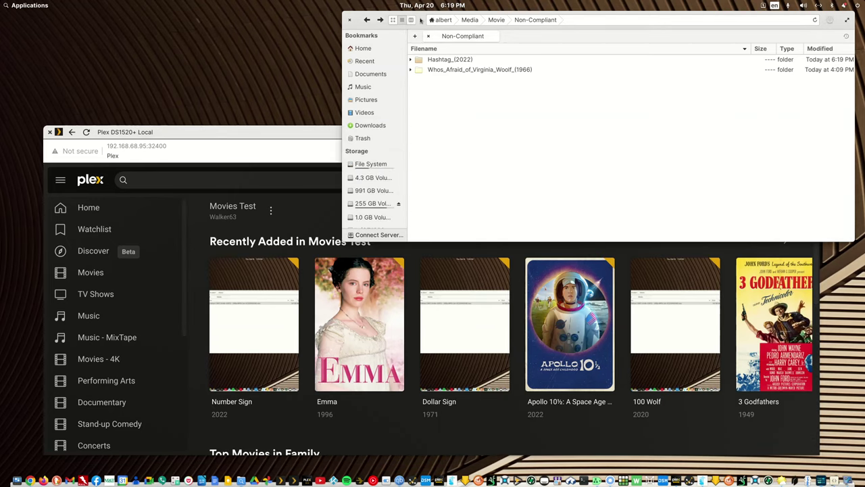
right_click(438, 69)
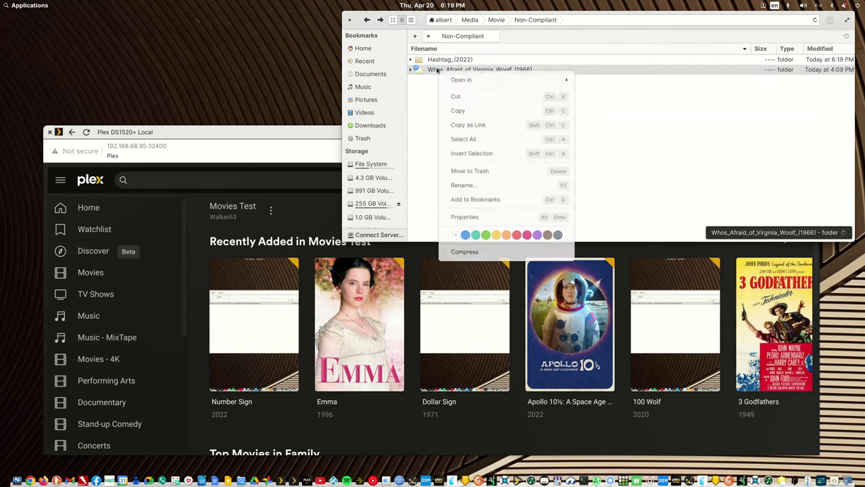
click(451, 95)
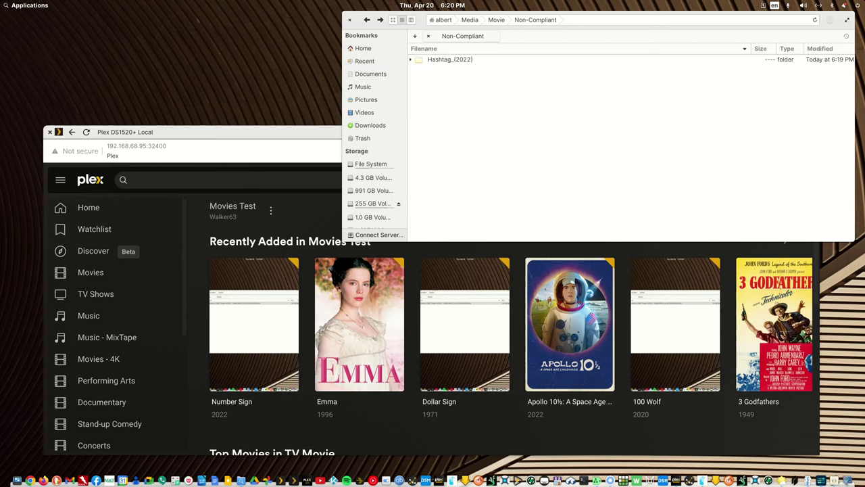
click(253, 133)
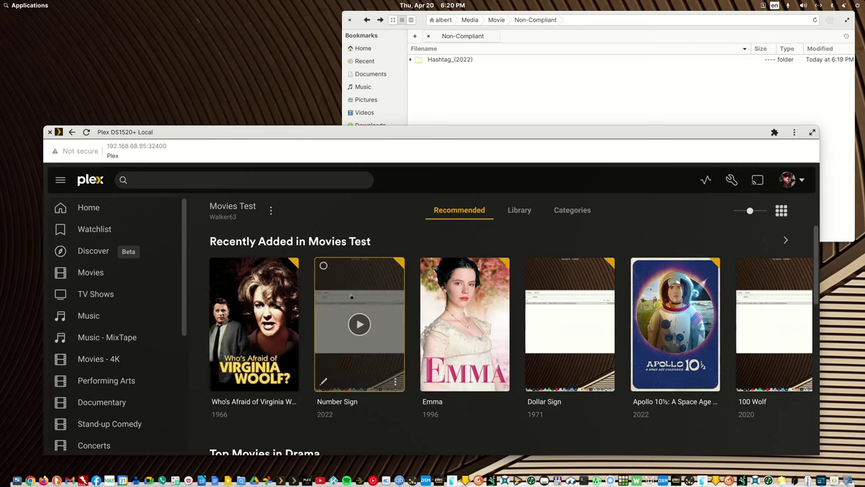
Step: Open the Number Sign edit dialog, move the Plex window slightly higher and close the dialog without saving
click(325, 383)
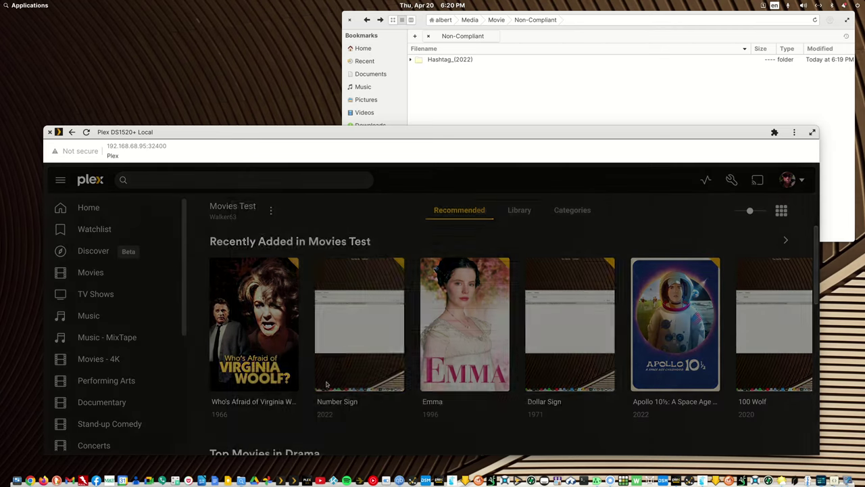
drag(402, 133, 414, 104)
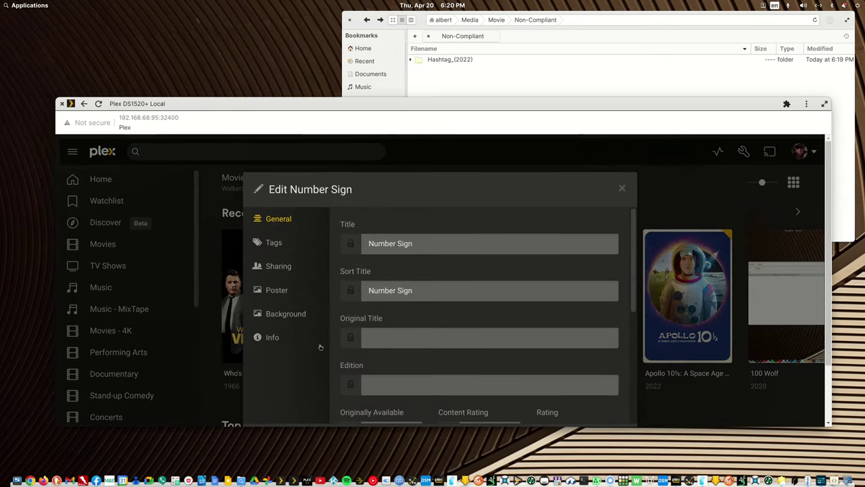
click(622, 188)
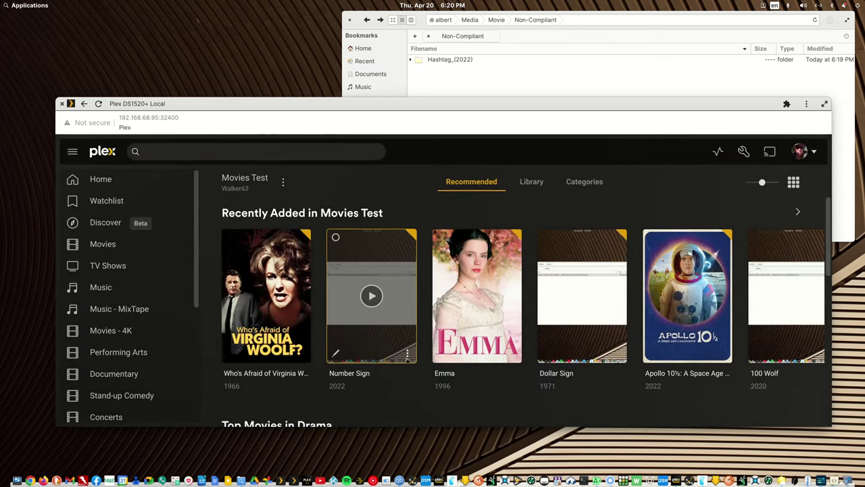
Step: Search for a match for Number Sign in Fix Match using the title "#" and the year 2022
click(407, 354)
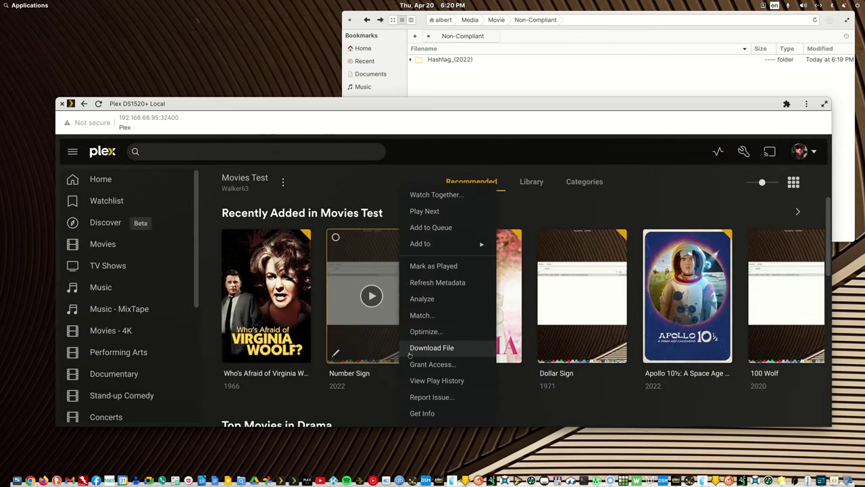
click(422, 315)
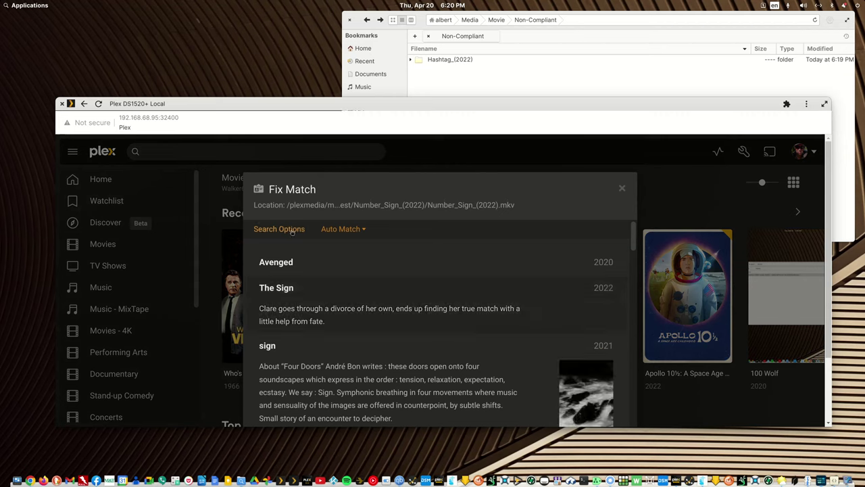
click(290, 229)
click(315, 276)
drag(315, 276, 238, 277)
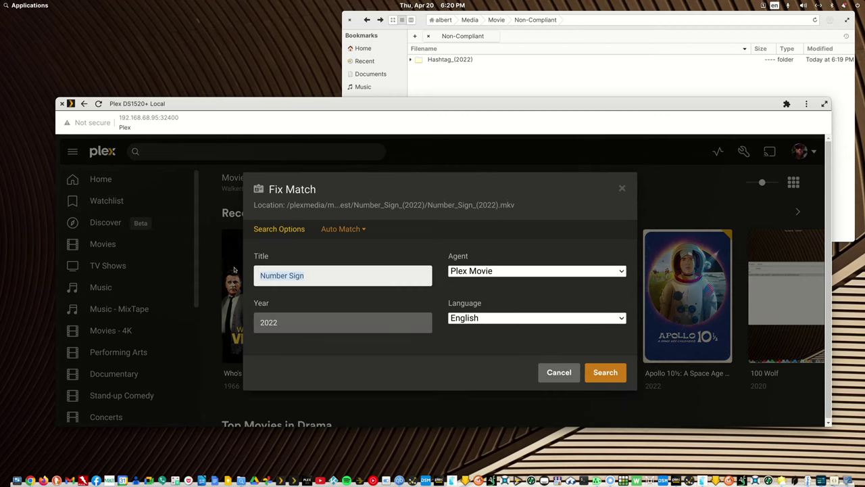
text(#)
click(604, 373)
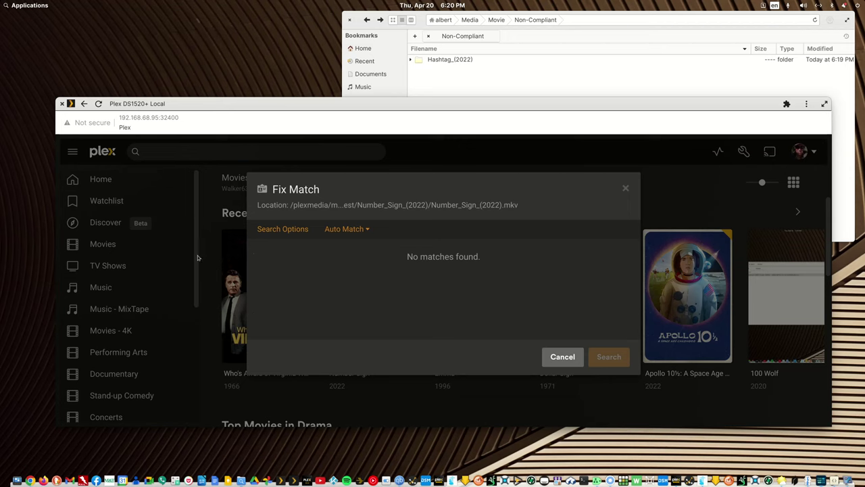
Step: Launch the IMDb app and enter "#" as the search term across all categories
click(29, 6)
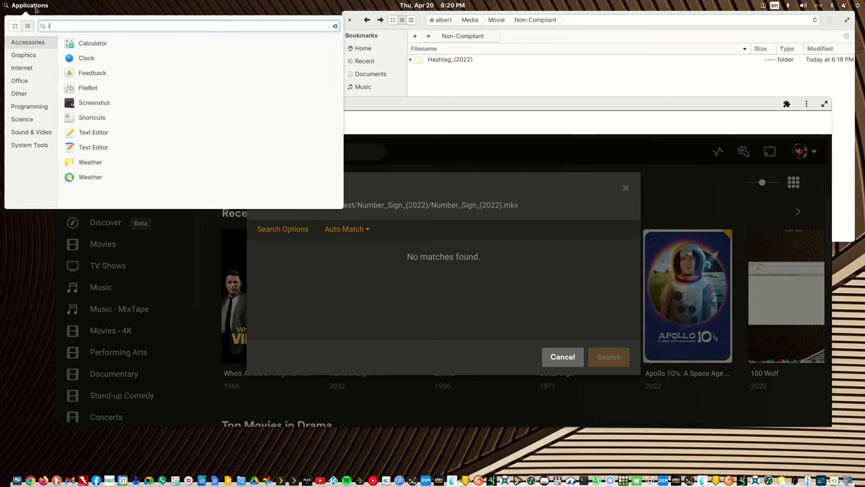
text(imb)
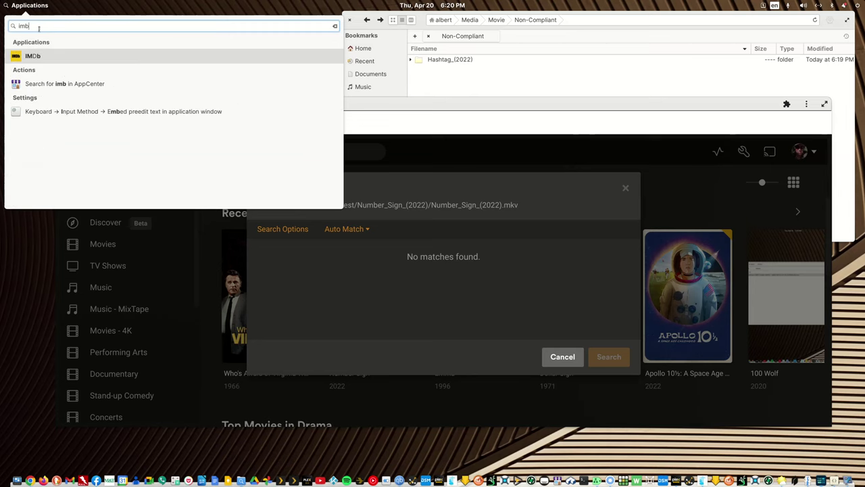
key(Return)
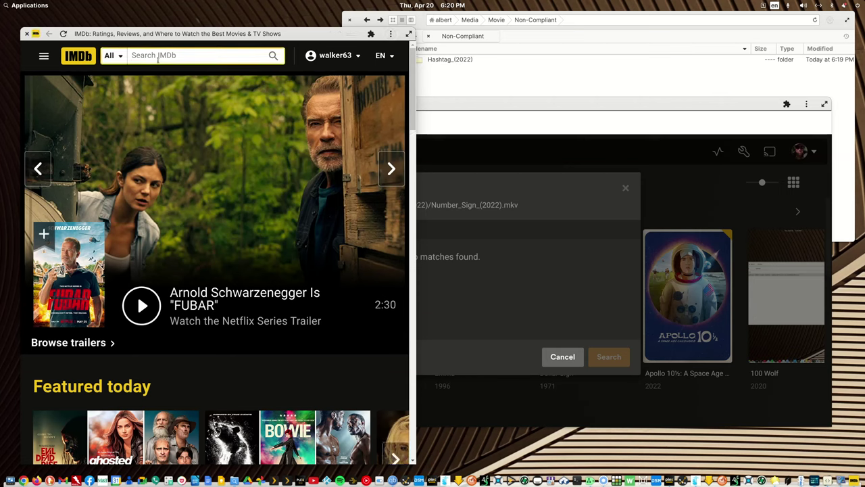
click(158, 59)
text(#)
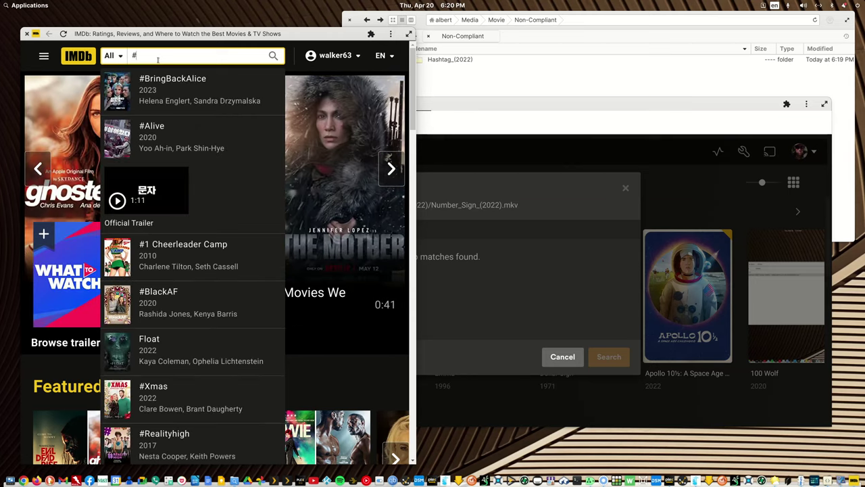
Step: Look through the IMDb suggestions, open the full results for "#" and examine the listed titles
scroll(207, 268, down, 2)
scroll(208, 268, up, 2)
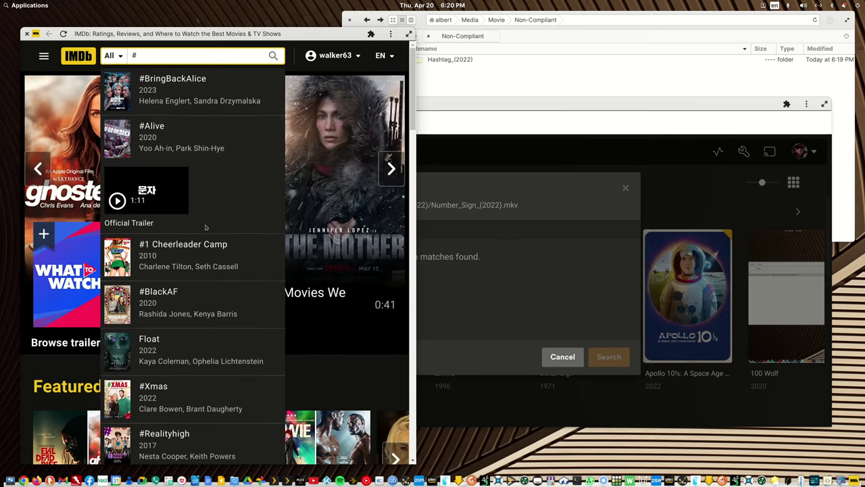
scroll(206, 227, down, 6)
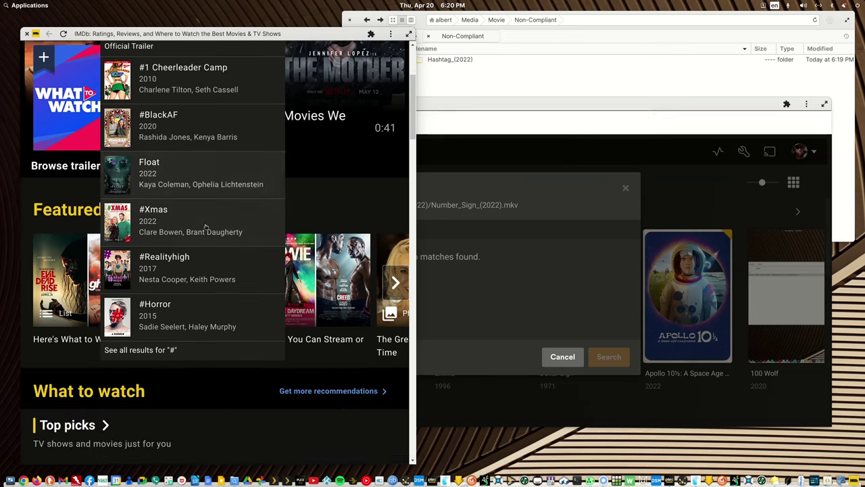
click(148, 350)
scroll(201, 352, down, 8)
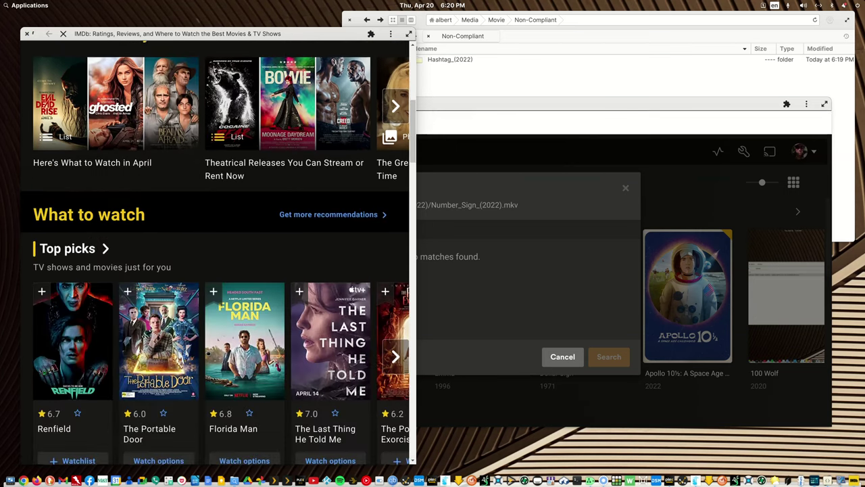
scroll(208, 352, down, 5)
scroll(209, 352, up, 7)
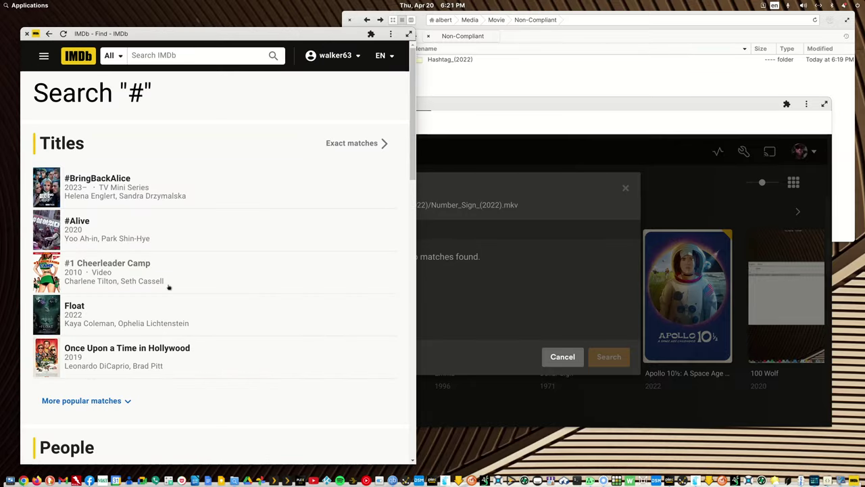
Step: Show more popular matches for "#" on IMDb and open the page of the 2022 TV series titled "#"
scroll(169, 287, down, 3)
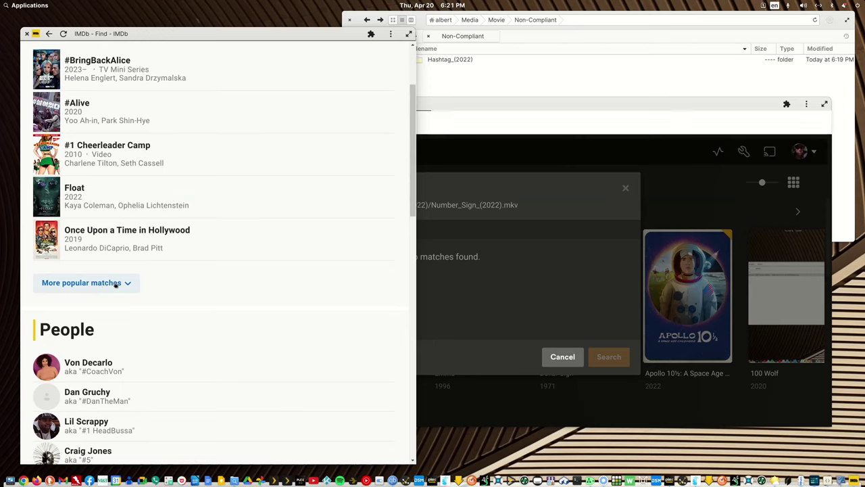
click(116, 284)
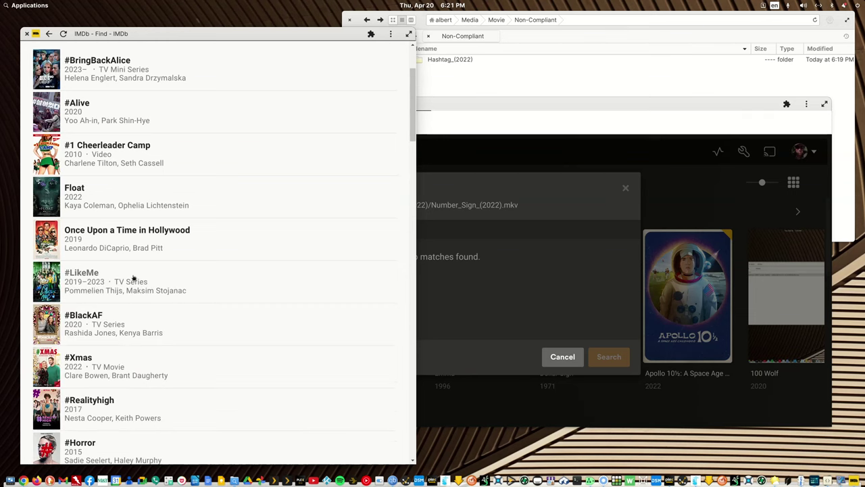
scroll(133, 279, down, 3)
scroll(133, 277, down, 4)
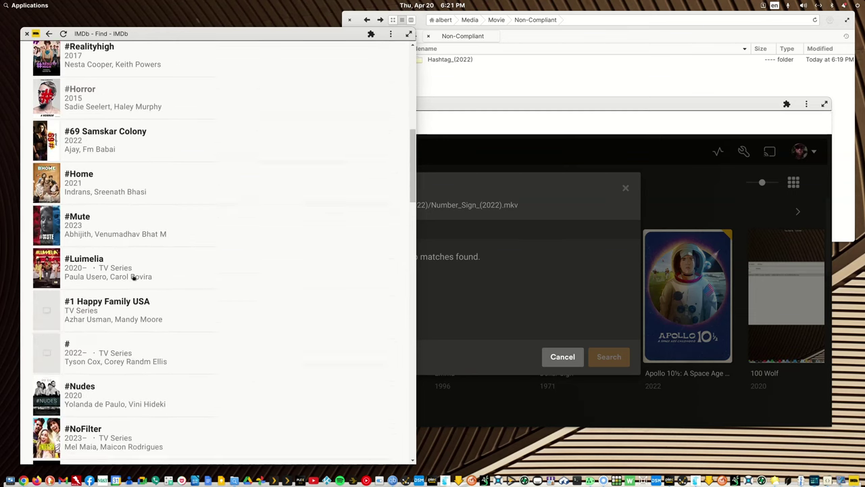
click(68, 286)
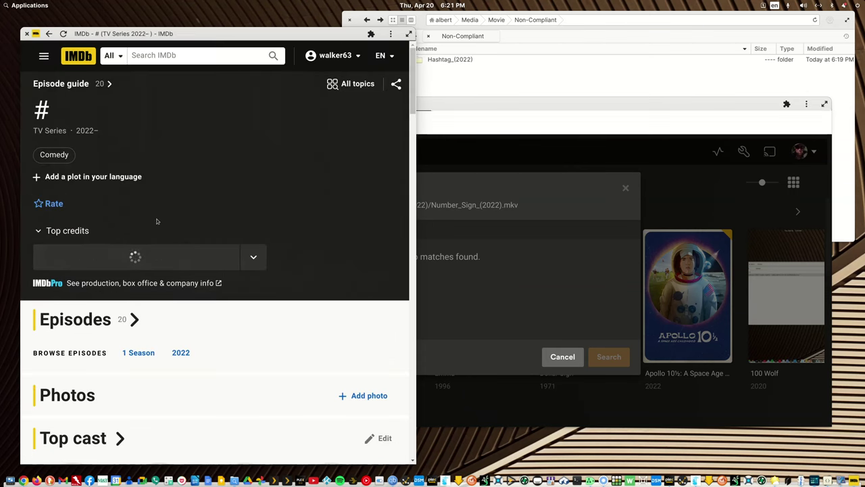
Step: Launch the Code text editor and move its window clear of the IMDb page
click(17, 6)
text(code)
click(34, 57)
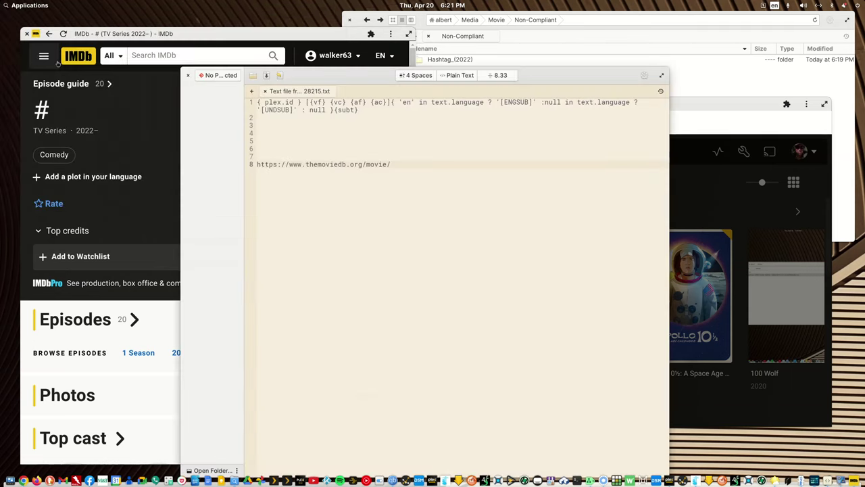
drag(331, 76, 519, 116)
Step: Replace the themoviedb.org line in the text file with the IMDb page's URL, cut the ID tt21091602 from it and put the editor away
click(391, 34)
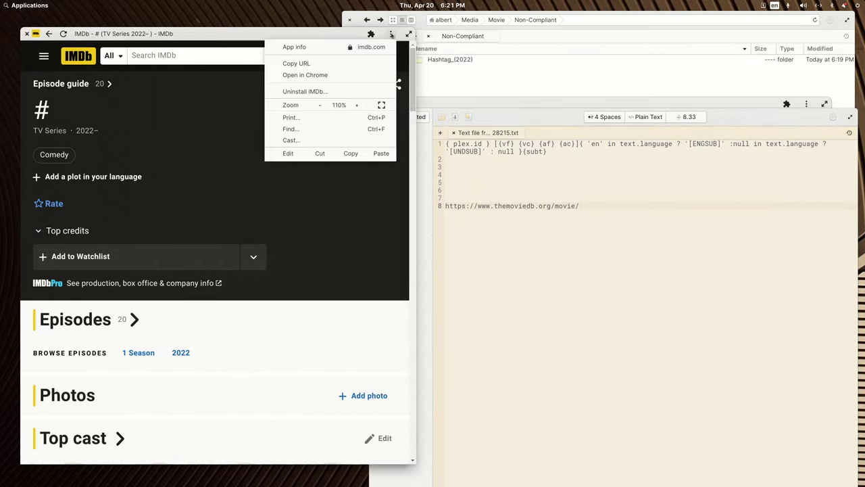
click(298, 63)
click(592, 204)
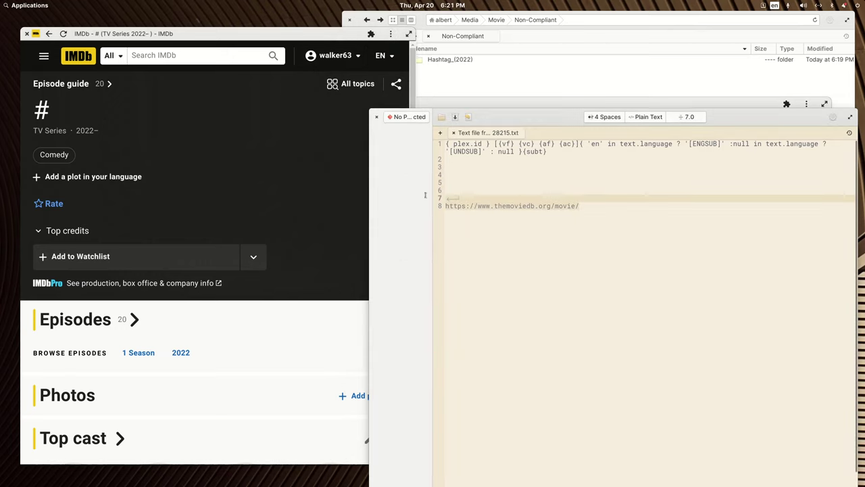
key(ctrl+z)
text(https://www.imdb.com/title/tt21091602/?ref_=fn_al_tt_16)
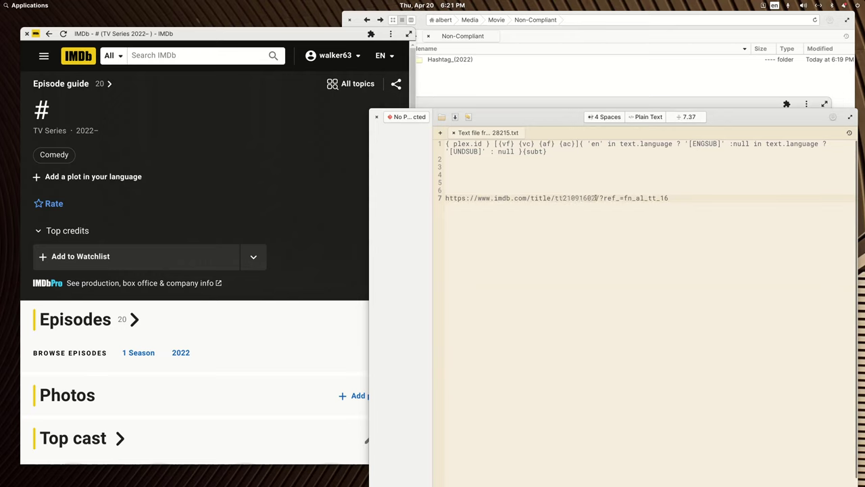
key(BackSpace)
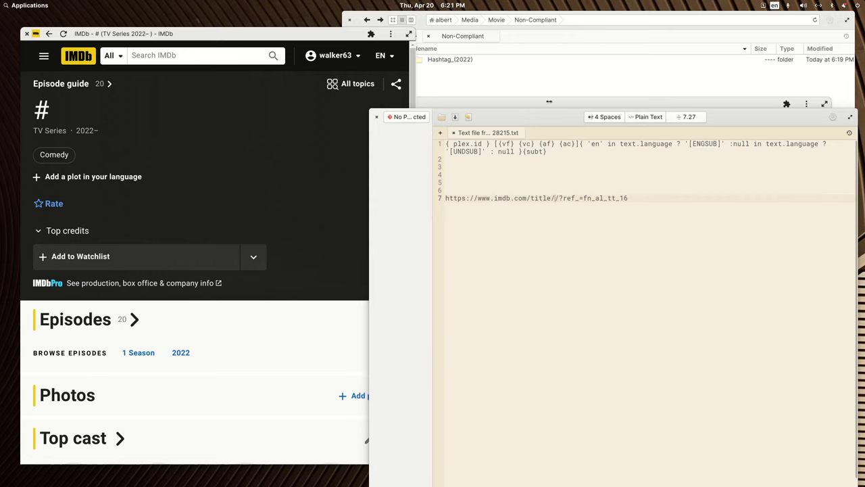
double_click(761, 124)
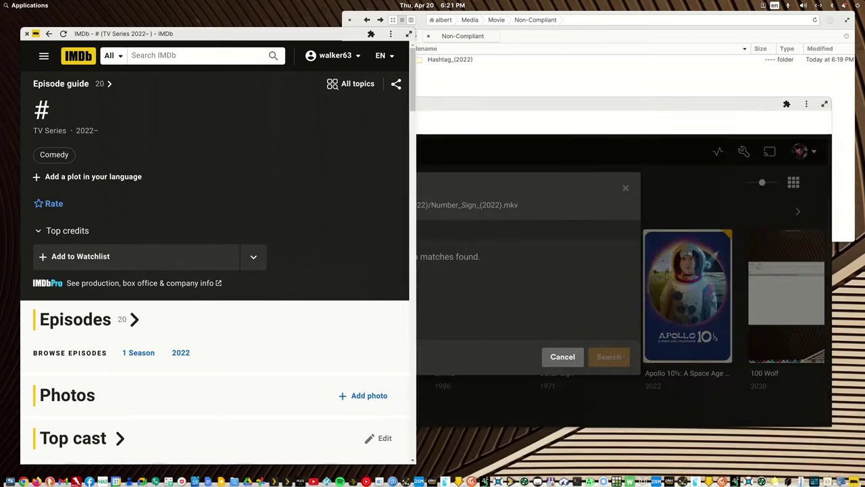
Step: Search Plex's Fix Match for Number Sign using the title tt21091602 and the year 2022, then close the dialog
click(622, 109)
click(287, 235)
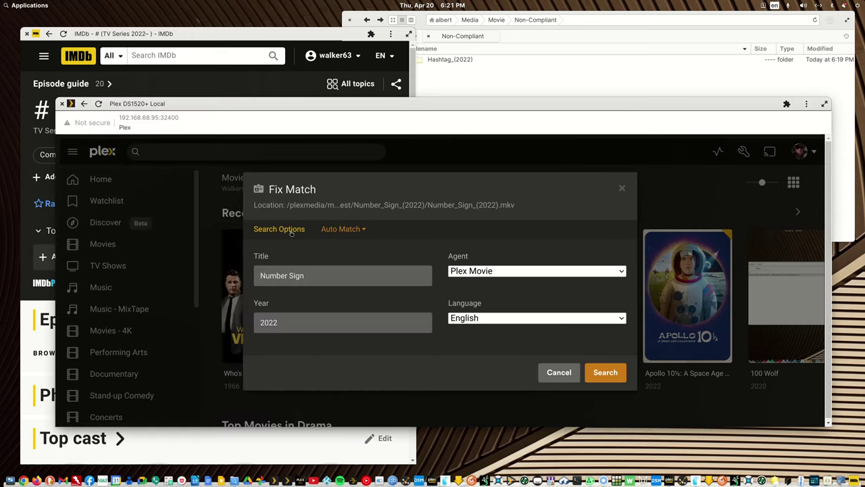
drag(322, 276, 233, 280)
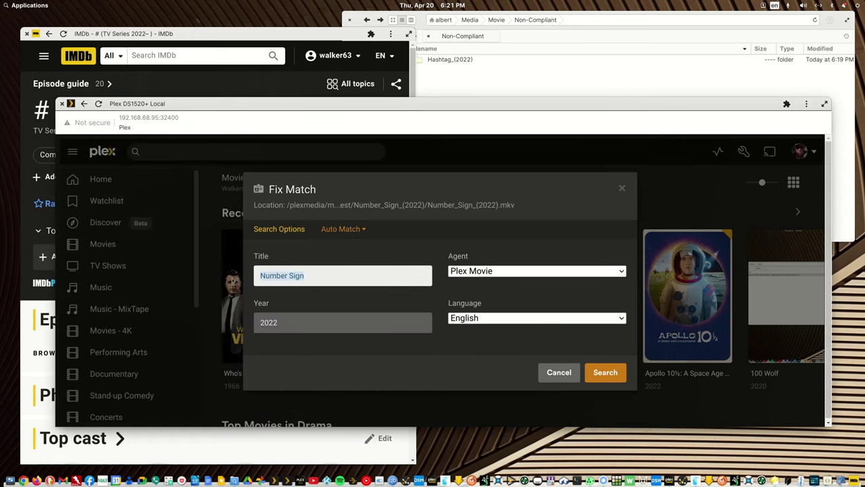
text(tt21091602)
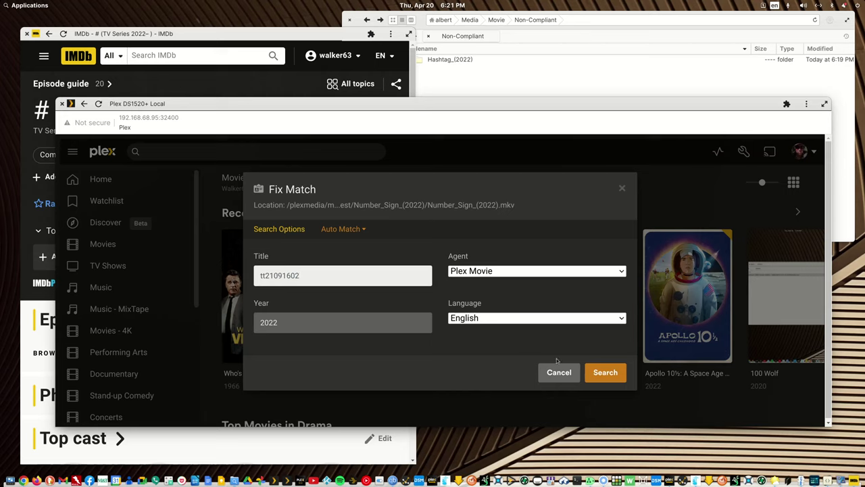
click(604, 373)
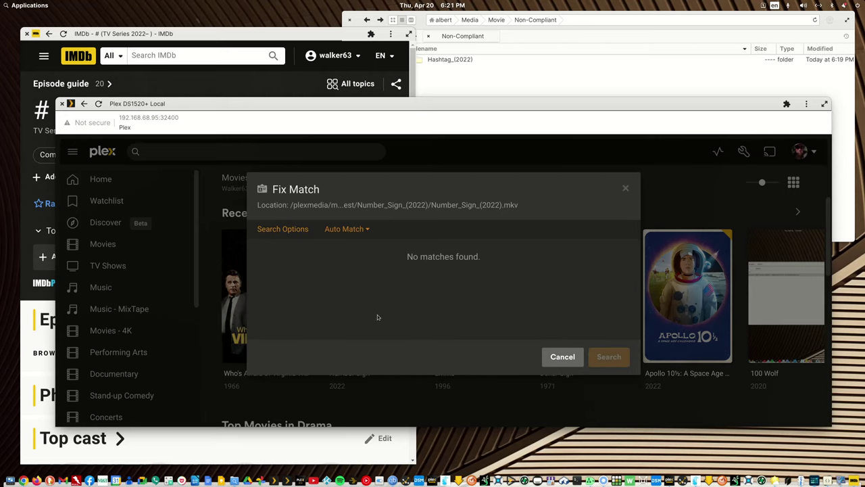
click(625, 189)
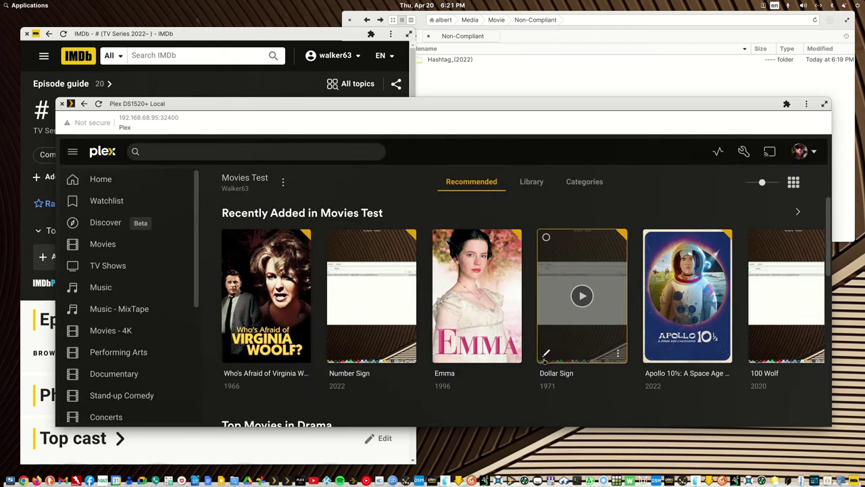
click(758, 355)
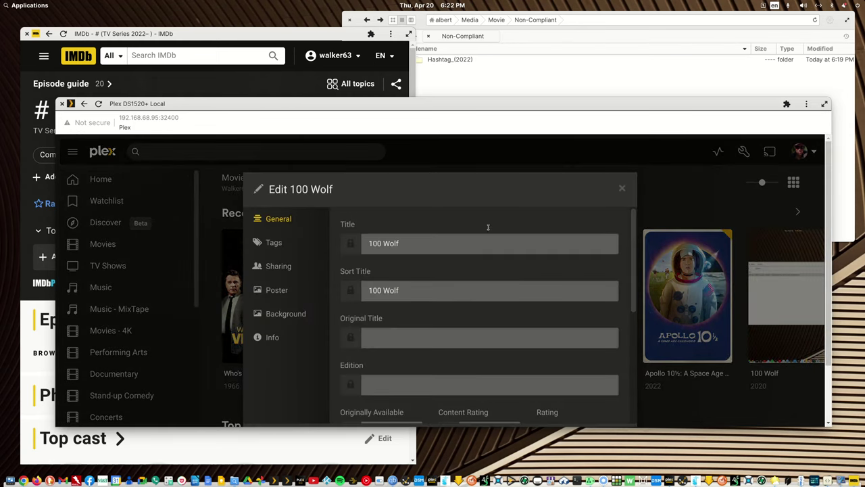
scroll(558, 369, down, 3)
click(565, 371)
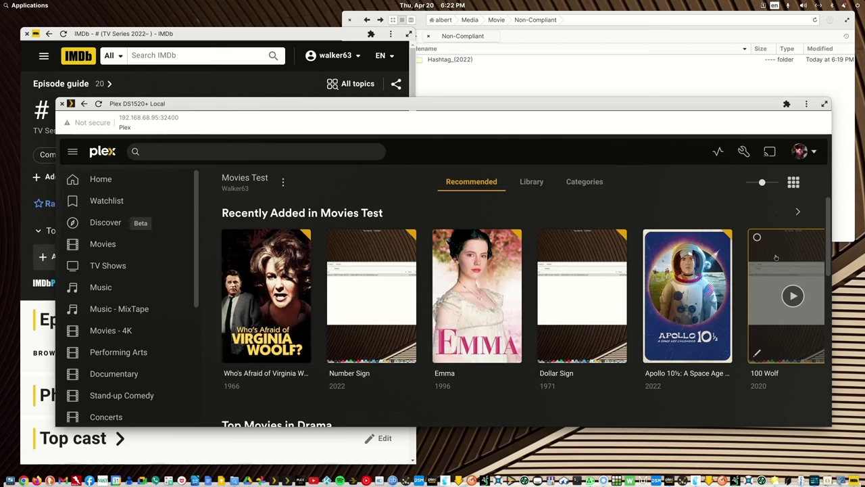
Step: Search for a match for 100 Wolf in Fix Match using the title "100% Wolf" and the year 2020
click(786, 247)
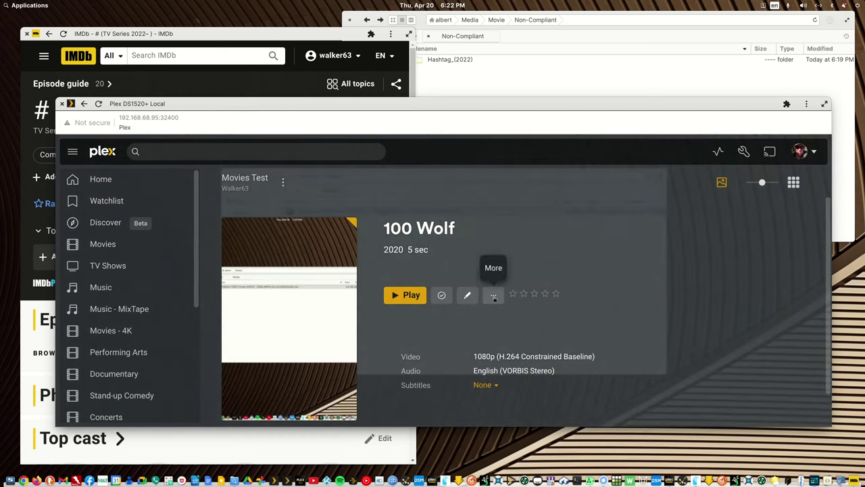
click(494, 295)
click(505, 315)
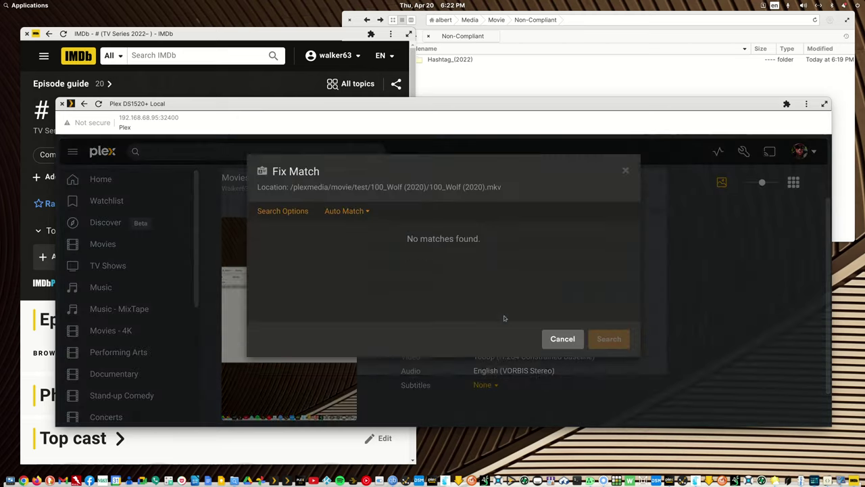
click(279, 228)
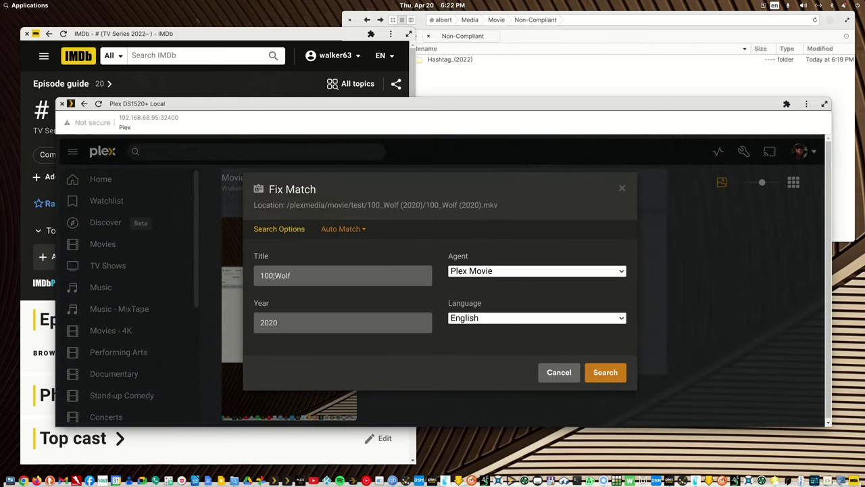
click(273, 275)
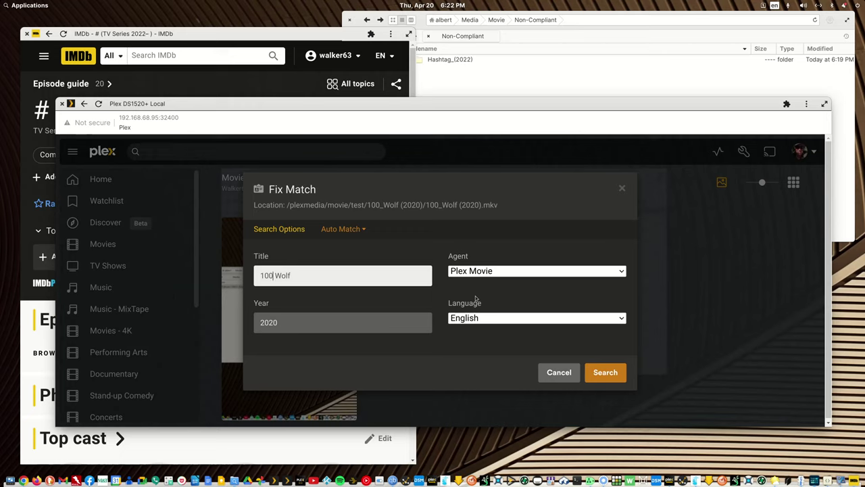
text(%)
click(604, 371)
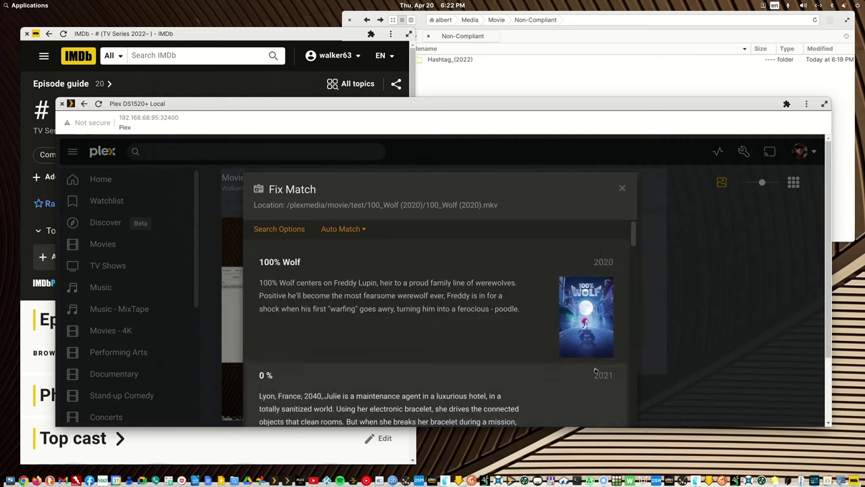
Step: Match the movie to the 2020 result "100% Wolf" and return to the Movies Test recommendations
click(370, 289)
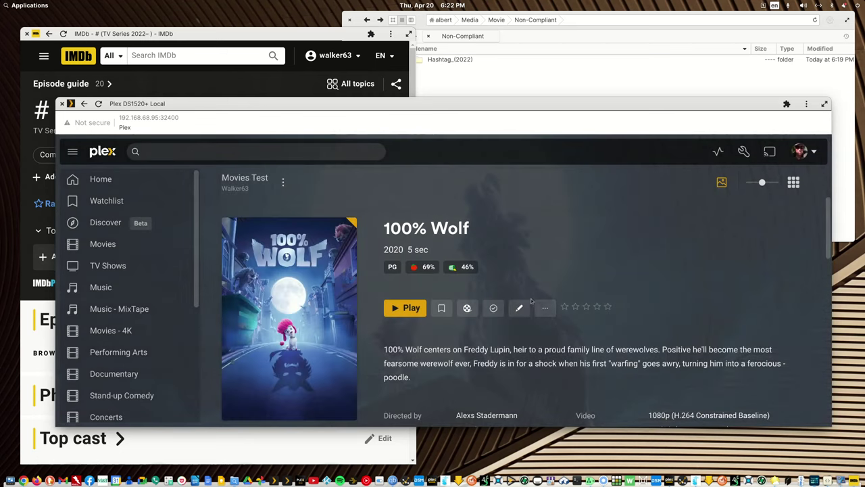
right_click(491, 166)
click(494, 170)
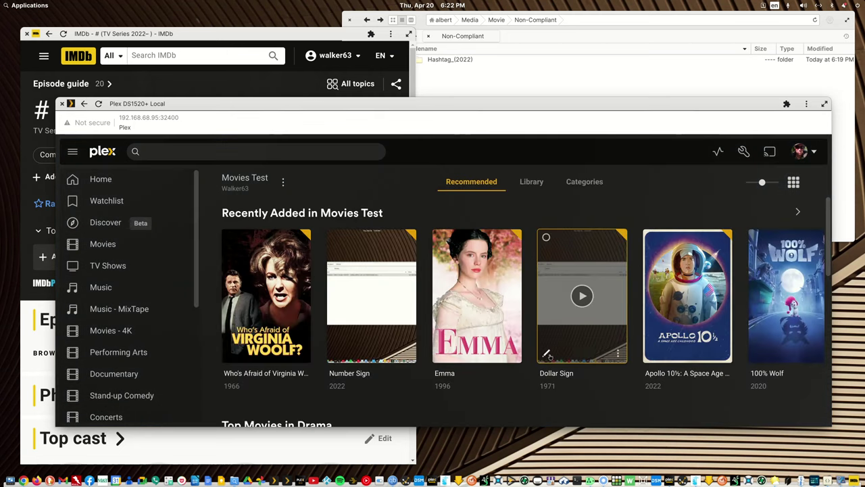
click(548, 354)
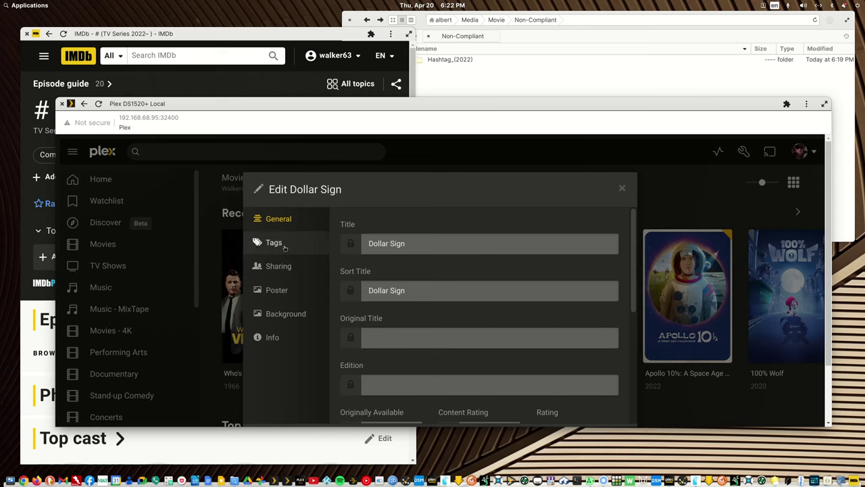
scroll(493, 277, down, 5)
scroll(420, 373, down, 2)
click(533, 370)
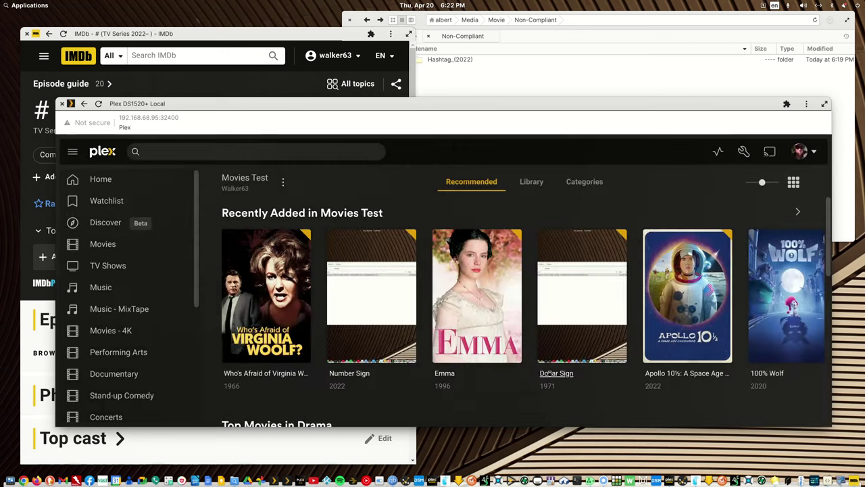
Step: Open the match suggestions for Dollar Sign and match it to the 1971 film "$"
click(619, 357)
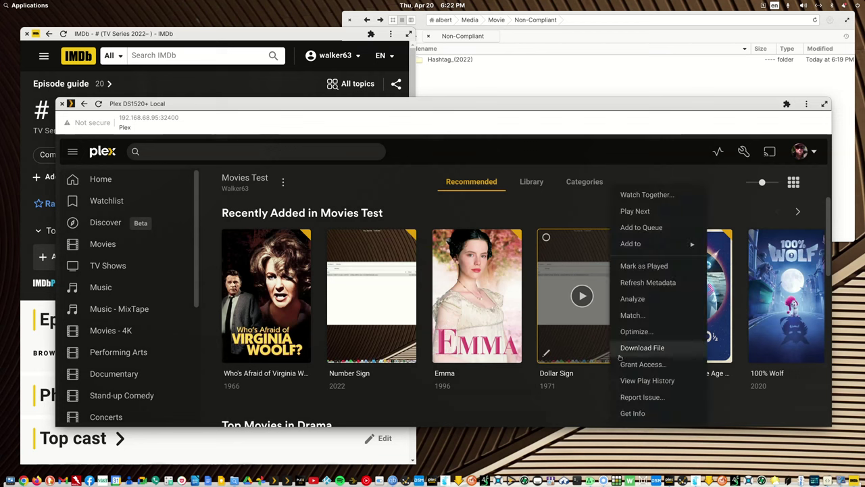
click(629, 315)
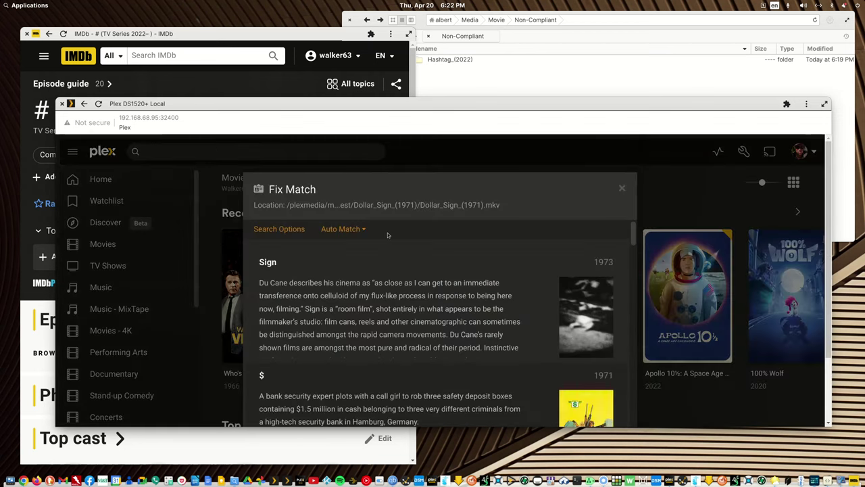
scroll(396, 244, down, 3)
scroll(396, 244, up, 2)
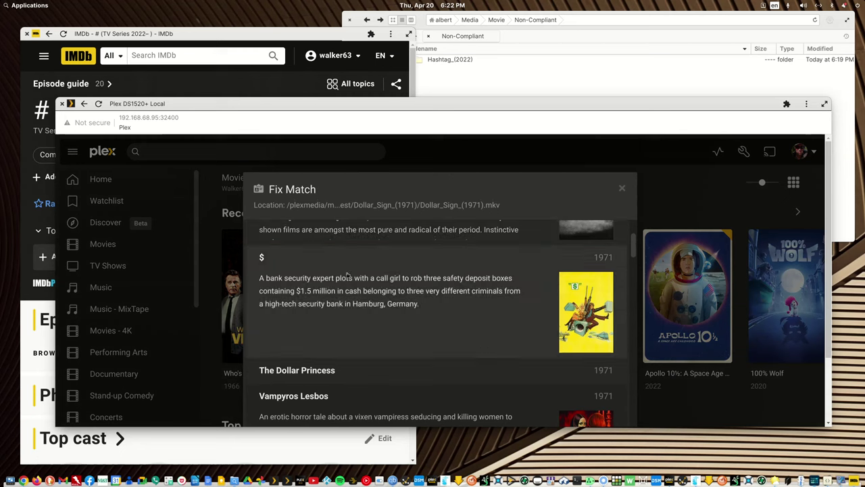
click(347, 281)
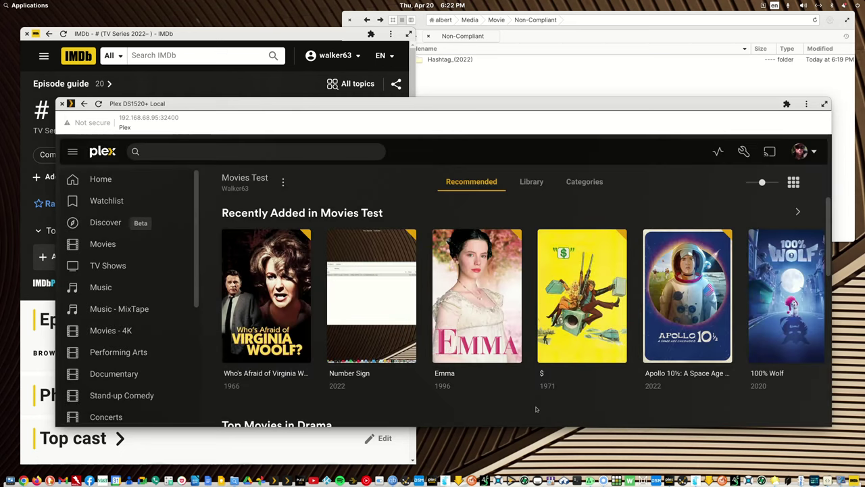
Step: Open the match suggestions for Number Sign and look through the whole list for the "#" title
mouse_move(337, 352)
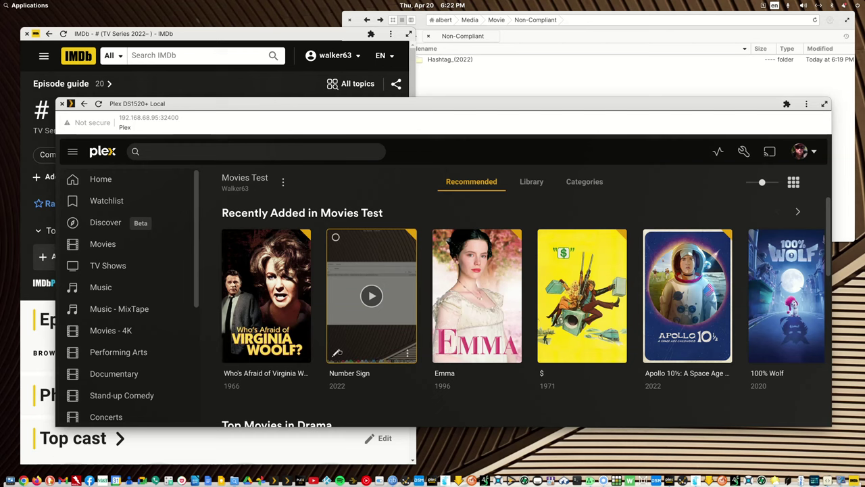
click(408, 352)
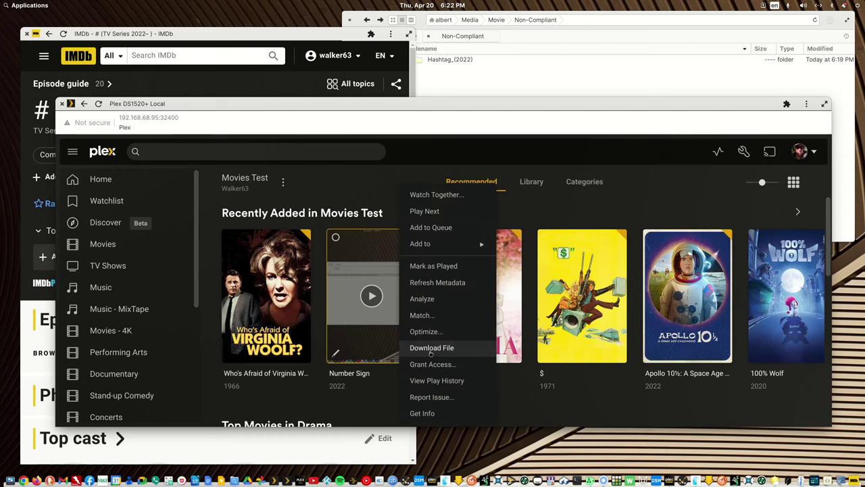
click(420, 316)
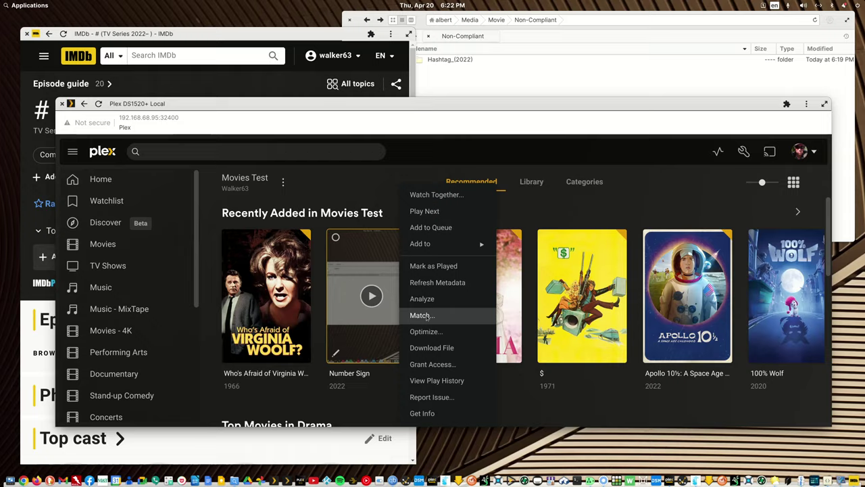
scroll(425, 322, down, 1)
scroll(425, 322, down, 10)
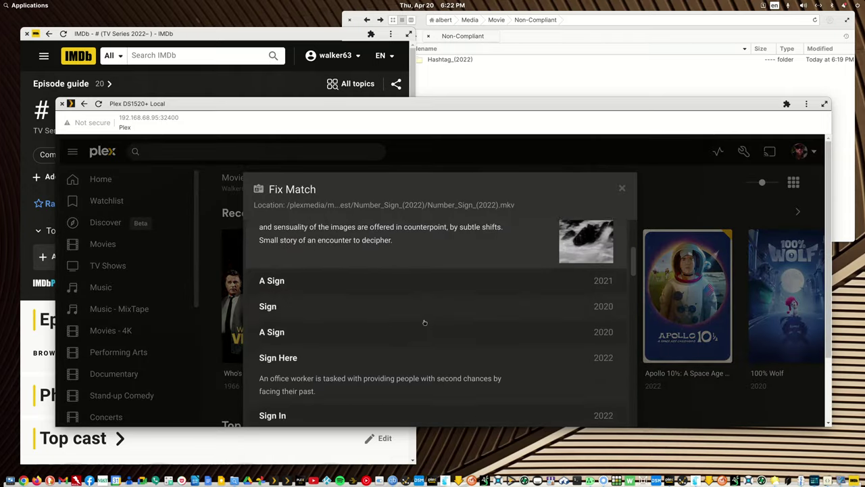
scroll(425, 323, down, 10)
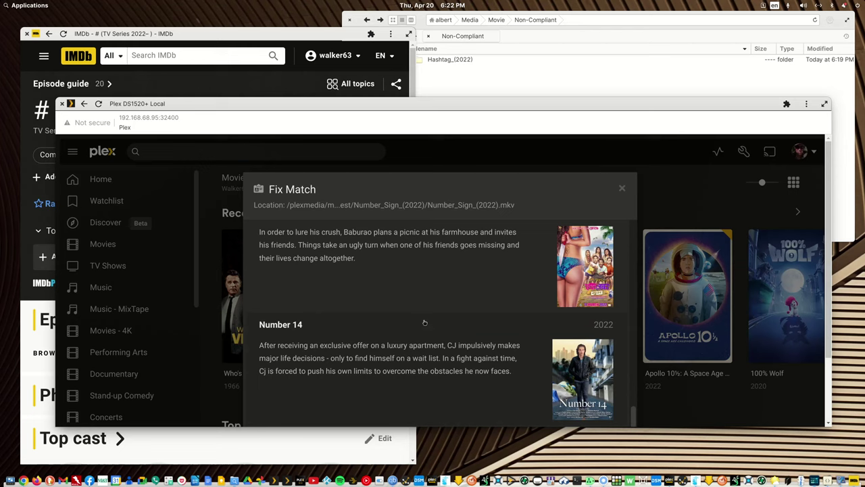
Step: Leave Fix Match without choosing a match for Number Sign
scroll(425, 321, up, 10)
click(622, 188)
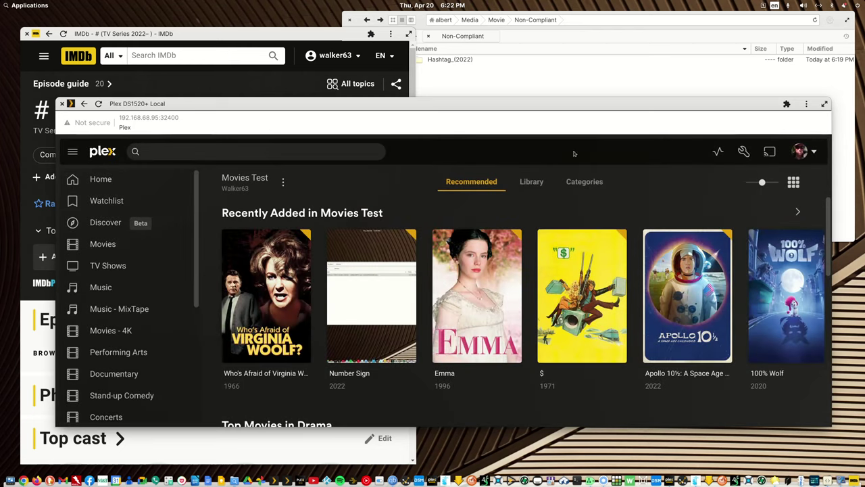
Step: Move the test movie folders into the Non-Compliant folder, skipping Hashtag_(2022), and check the Movies Test library in Plex
click(419, 17)
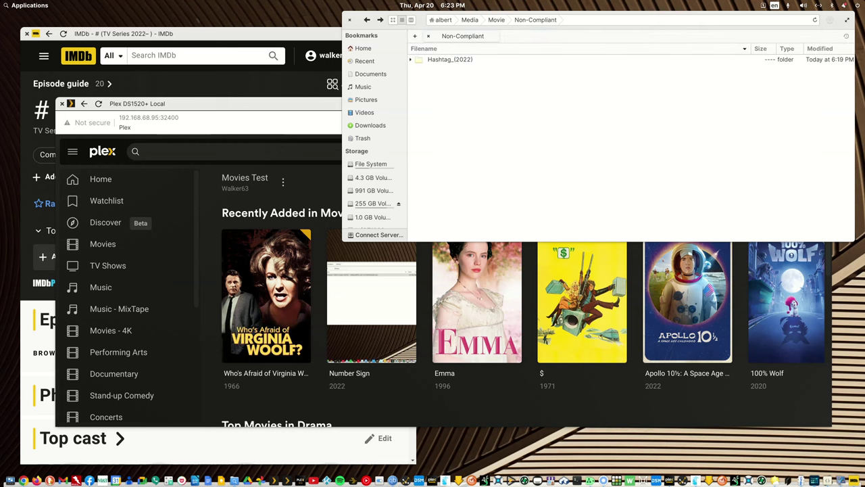
right_click(507, 156)
click(514, 180)
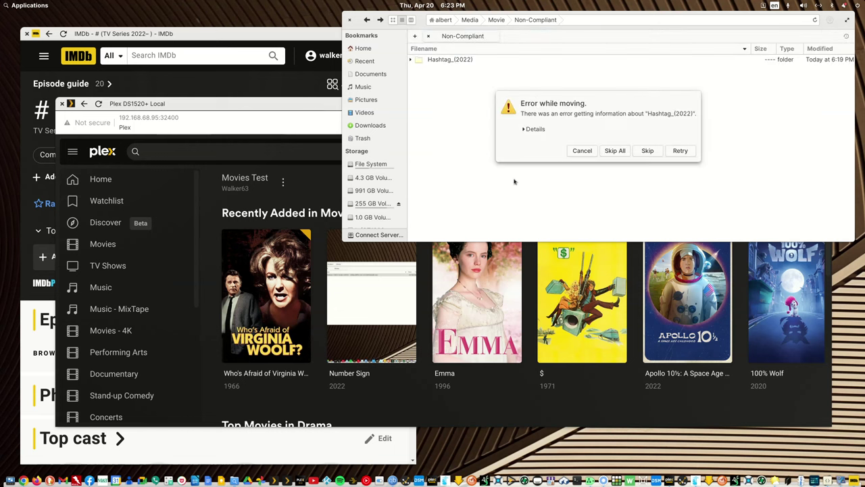
click(668, 152)
click(646, 150)
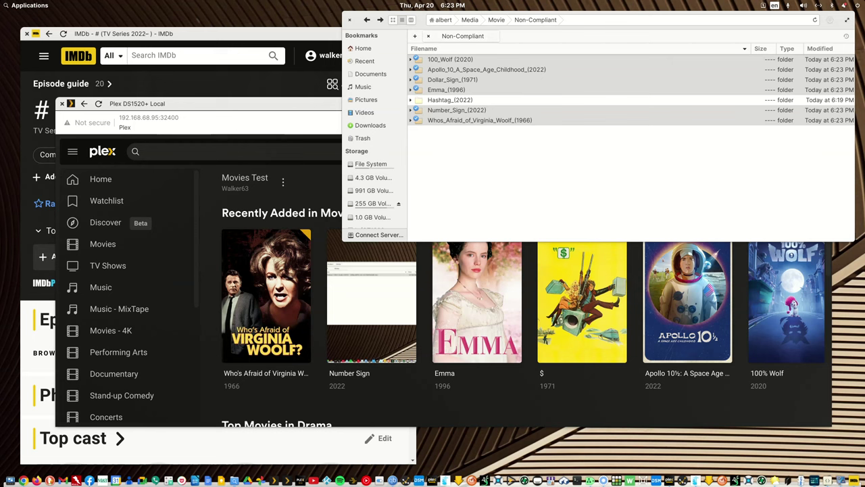
click(264, 104)
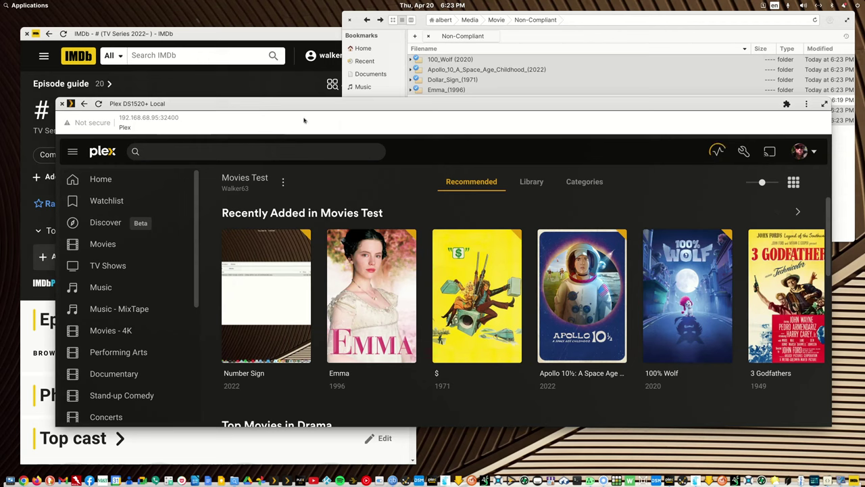
click(421, 24)
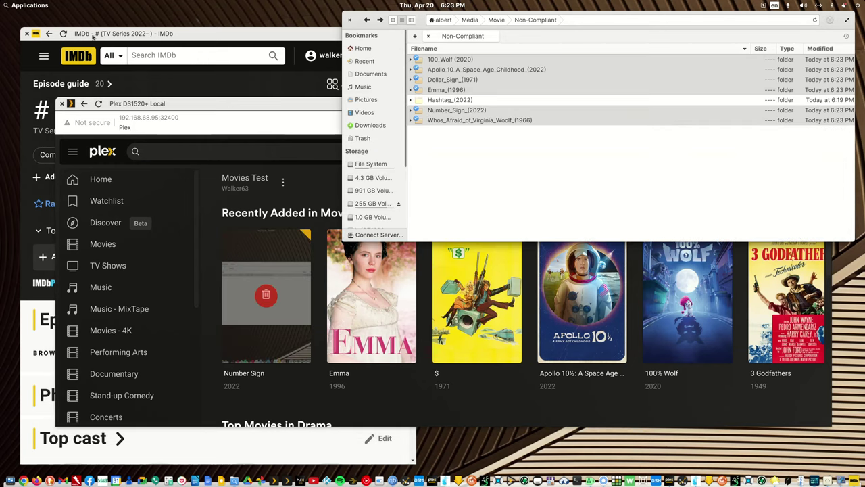
Step: Open the Plex Support Articles Master List and go to the article "Naming and organizing your Movie files"
click(43, 7)
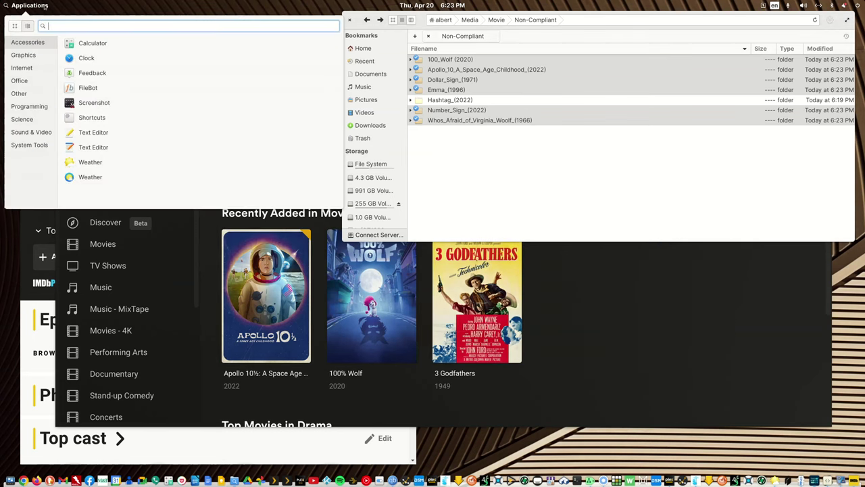
text(plex)
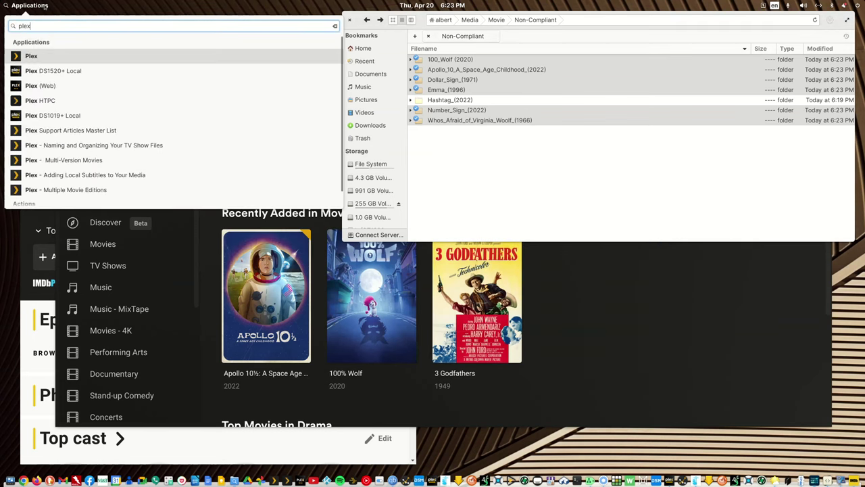
click(68, 131)
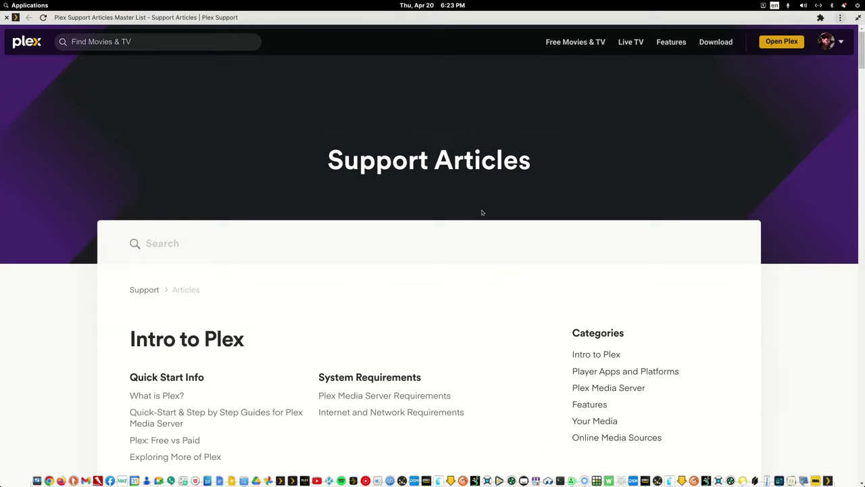
drag(861, 54, 852, 375)
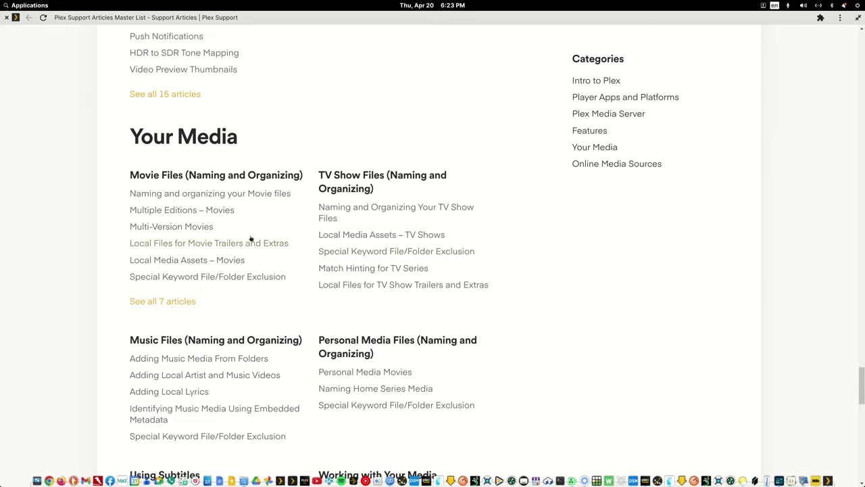
click(195, 194)
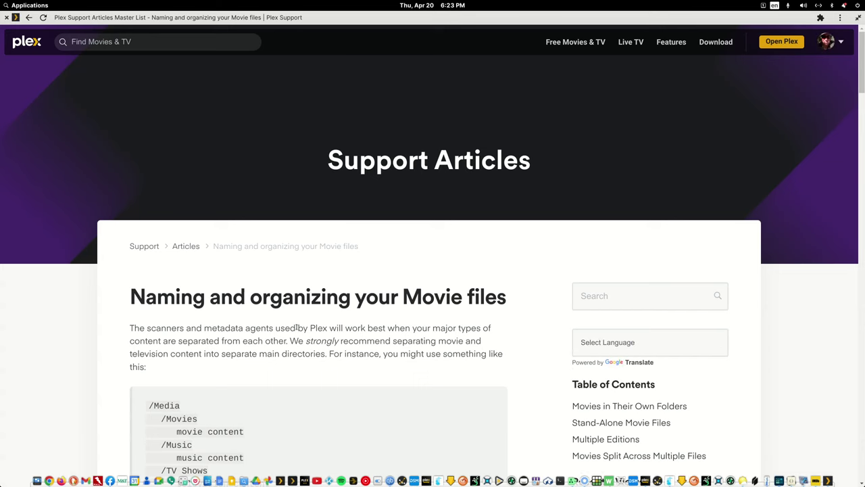
Step: Examine the Movies in Their Own Folders naming examples, highlighting the Batman Begins subtitle name and the IMDb and TMDB ID tags
scroll(296, 327, down, 3)
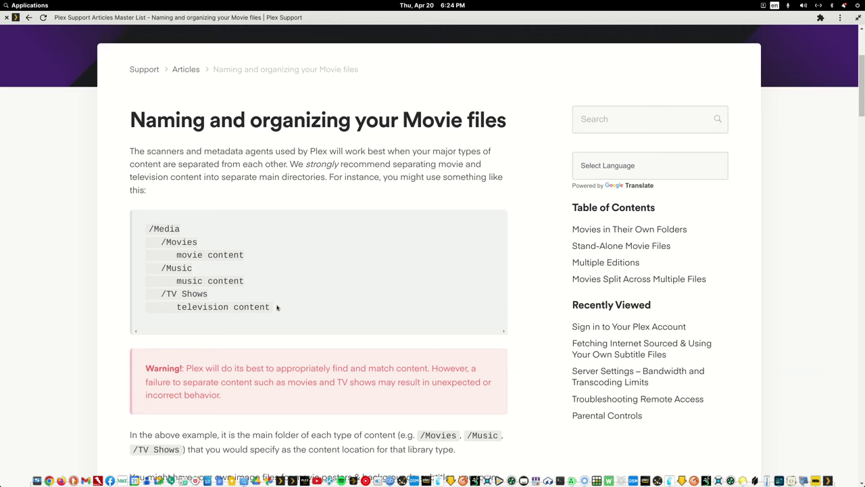
scroll(273, 305, down, 10)
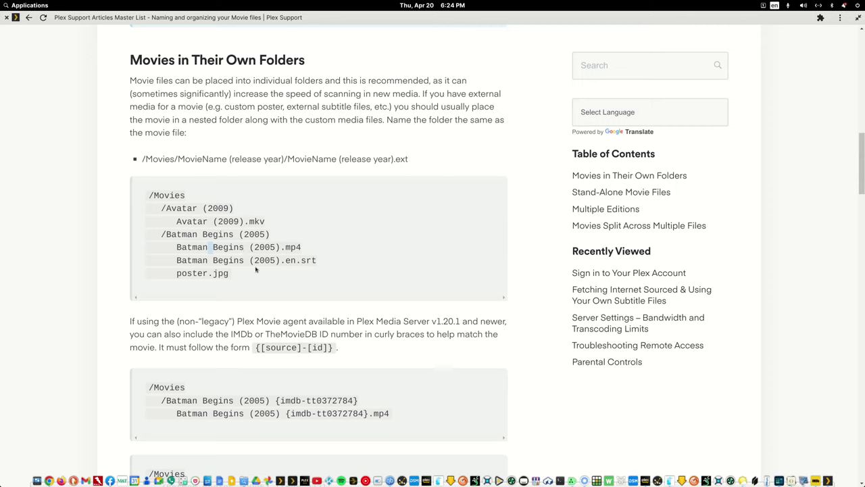
click(283, 267)
drag(280, 263, 177, 260)
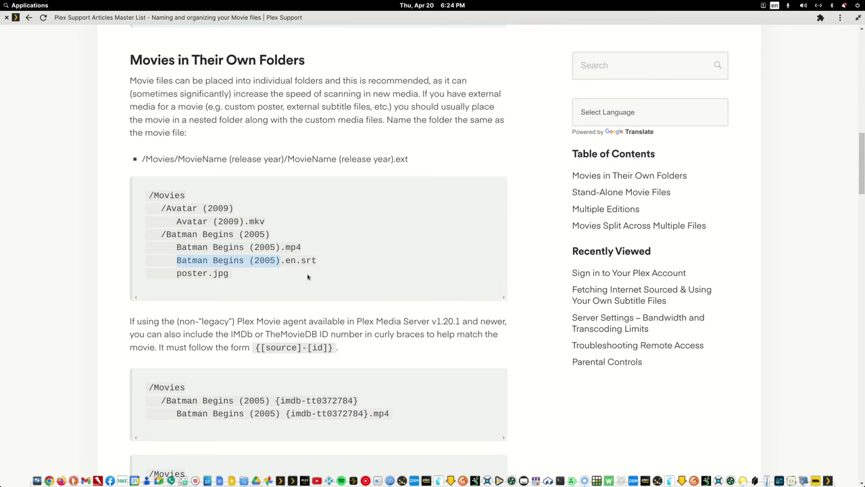
scroll(310, 273, down, 5)
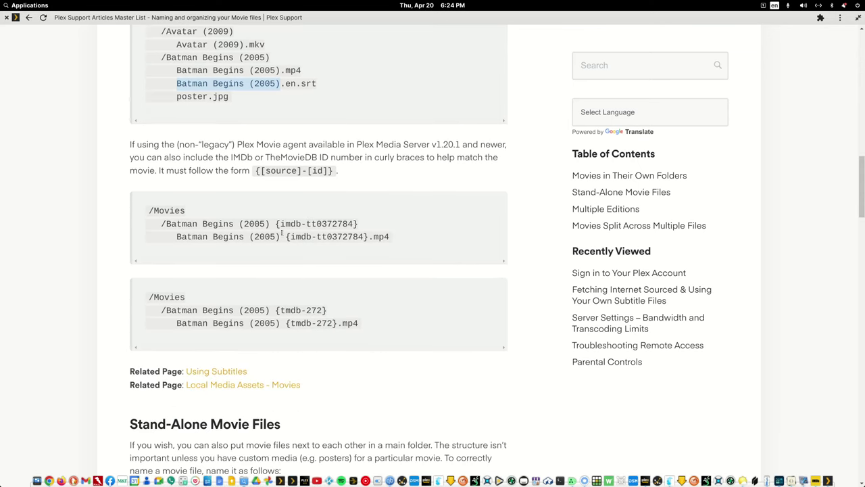
drag(276, 224, 359, 224)
drag(276, 310, 327, 310)
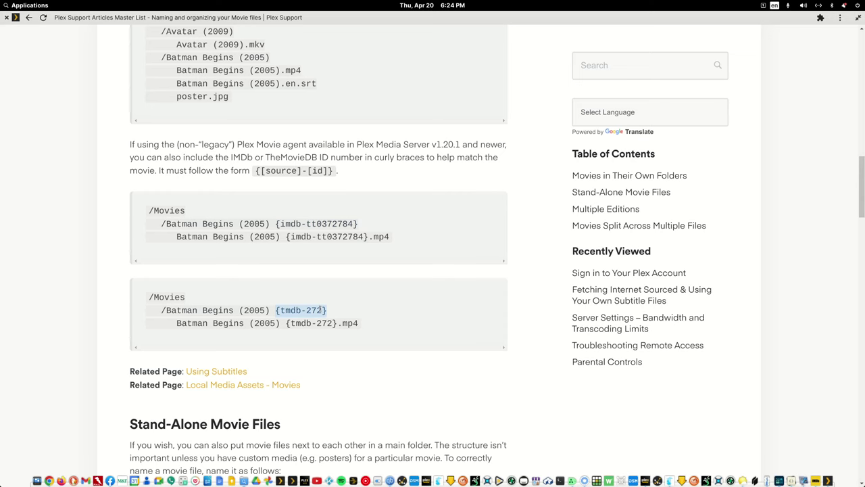
Step: Examine the Stand-Alone Movie Files and Multiple Editions sections, highlighting the {edition-Director's Cut} tag and the Blade Runner (1982) folder examples
scroll(319, 309, down, 5)
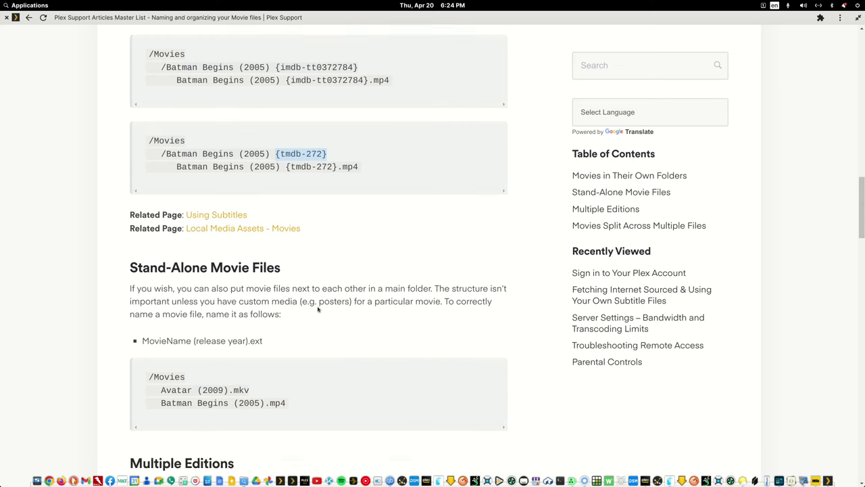
scroll(281, 274, down, 7)
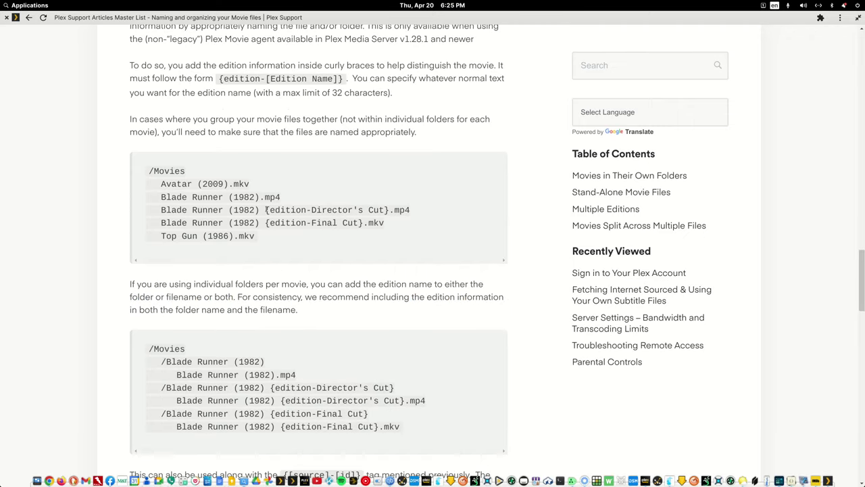
drag(265, 210, 389, 211)
scroll(354, 241, down, 3)
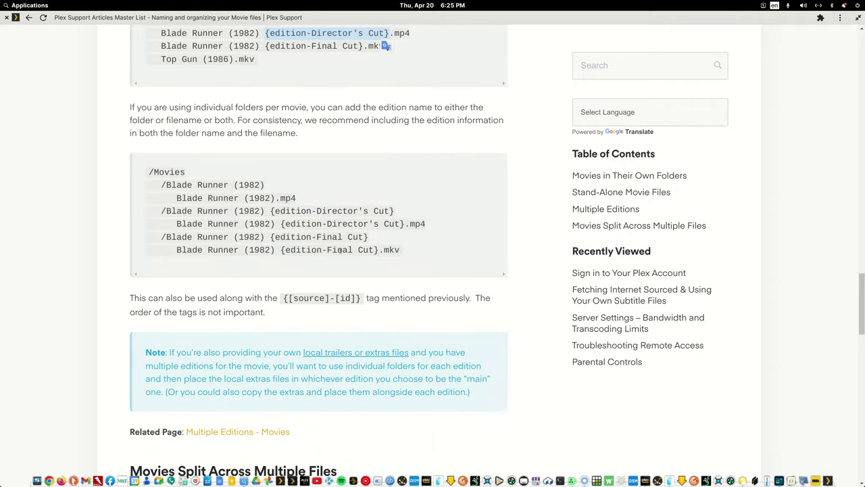
scroll(318, 252, up, 3)
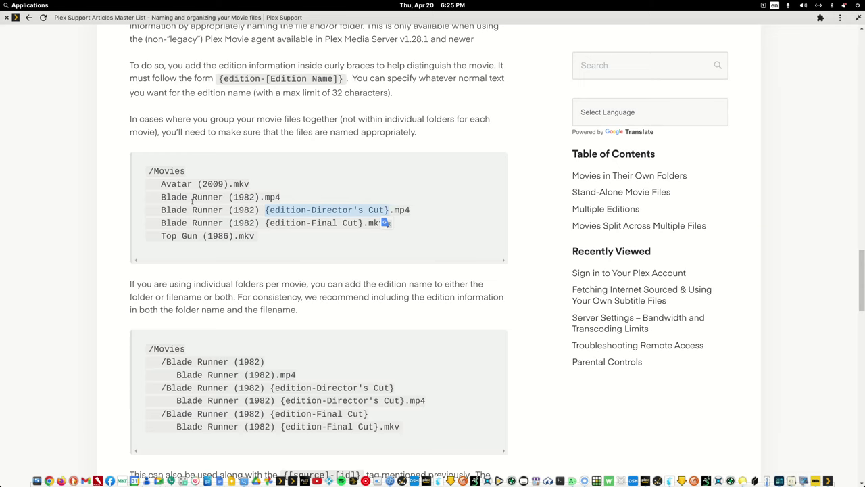
scroll(269, 325, down, 2)
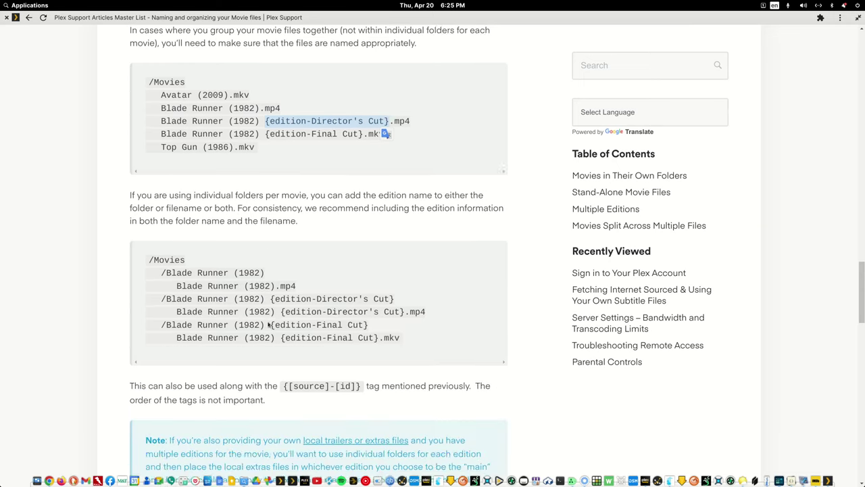
scroll(269, 325, down, 1)
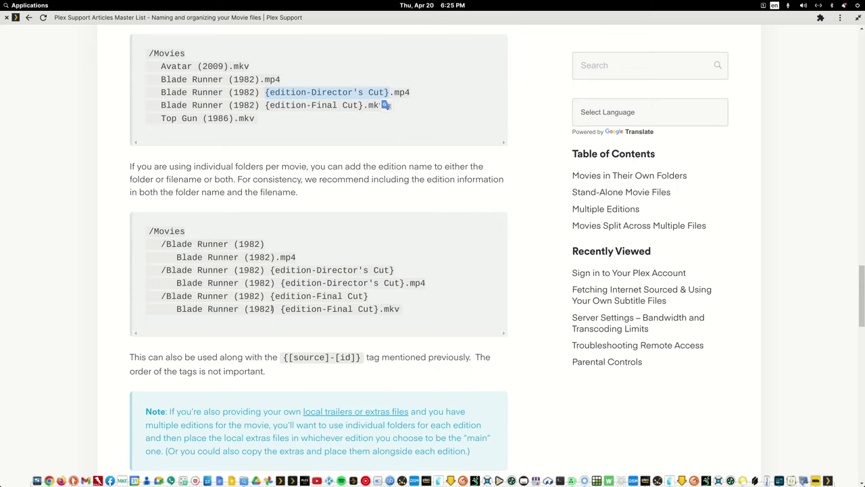
click(200, 246)
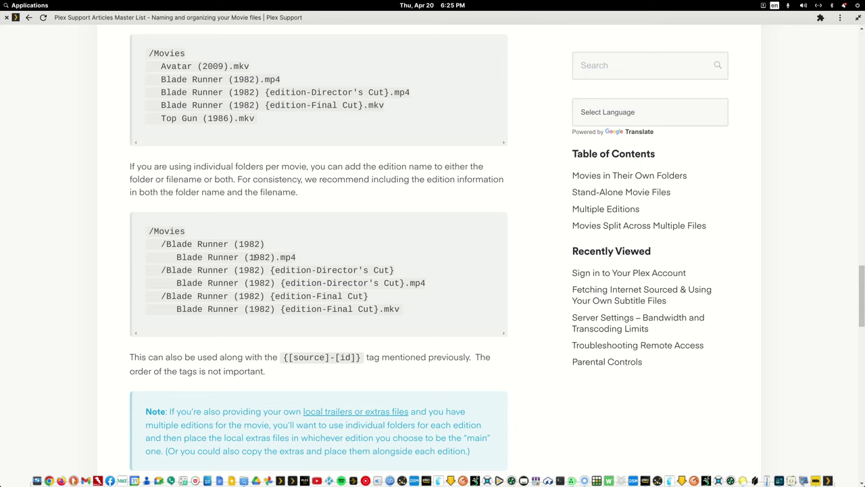
drag(297, 259, 425, 284)
drag(264, 244, 150, 245)
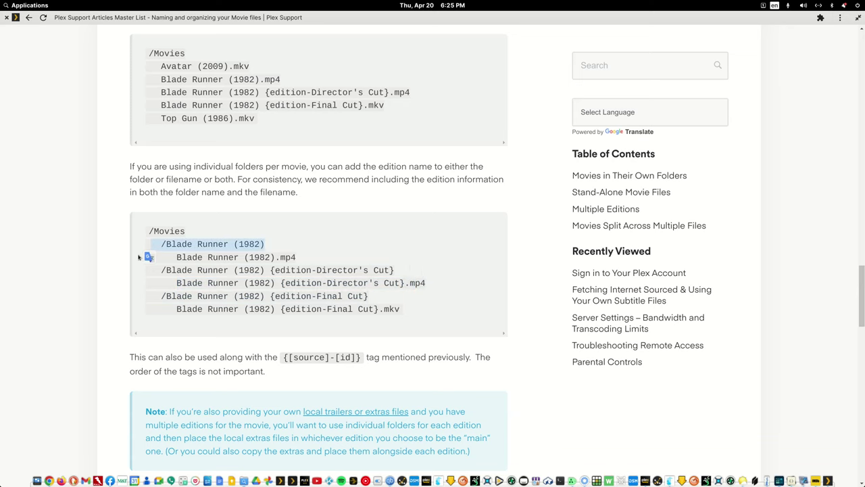
Step: Examine the Movies Split Across Multiple Files section, including its allowed split names, the Dark Knight example and the notes
scroll(195, 337, down, 3)
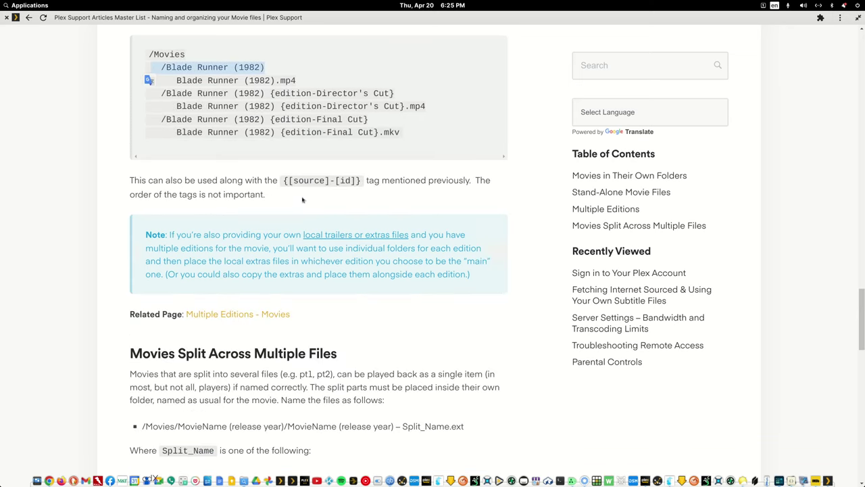
scroll(302, 200, down, 4)
scroll(300, 200, down, 3)
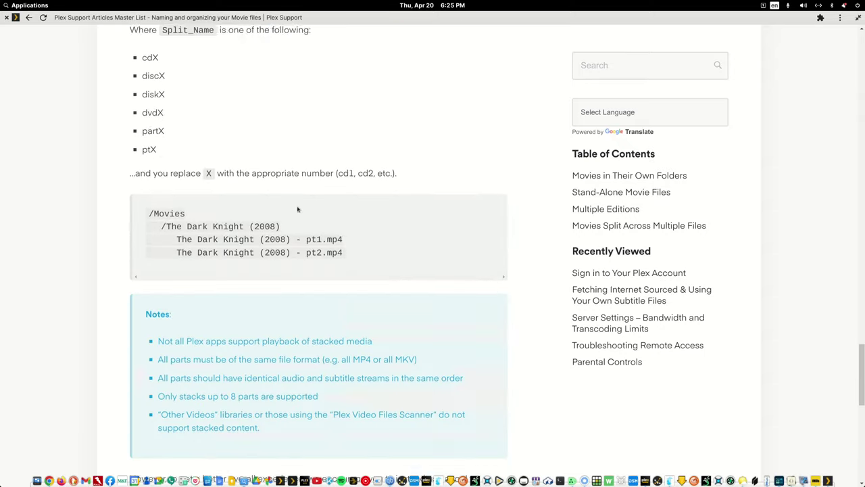
scroll(377, 253, down, 1)
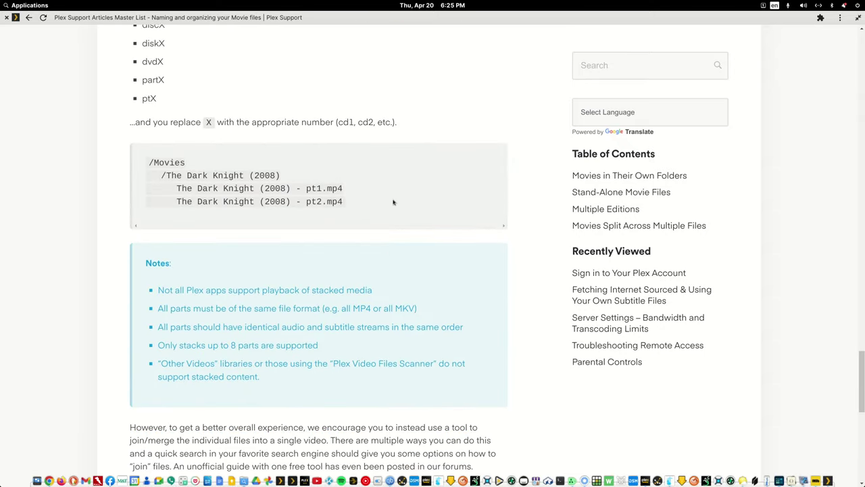
scroll(392, 201, up, 3)
scroll(385, 208, down, 1)
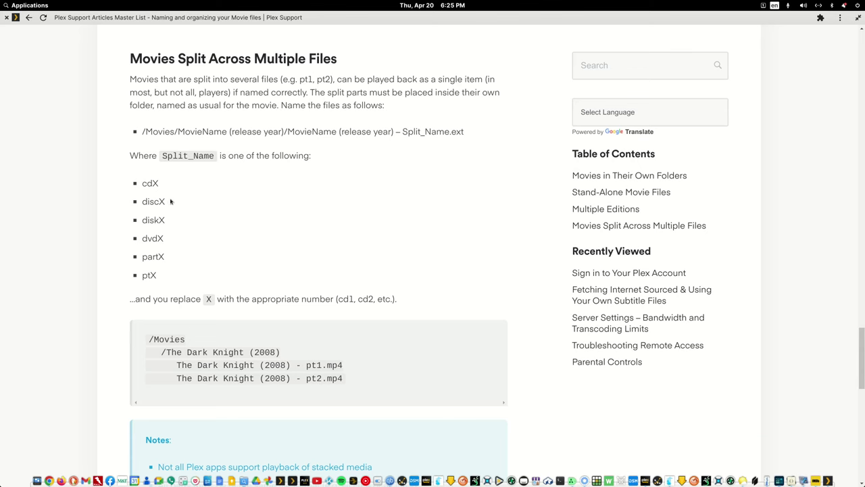
scroll(174, 277, down, 5)
scroll(175, 277, down, 2)
scroll(174, 277, up, 4)
Step: Return to the support articles list and open the Multi-Version Movies article at its file naming example
click(29, 17)
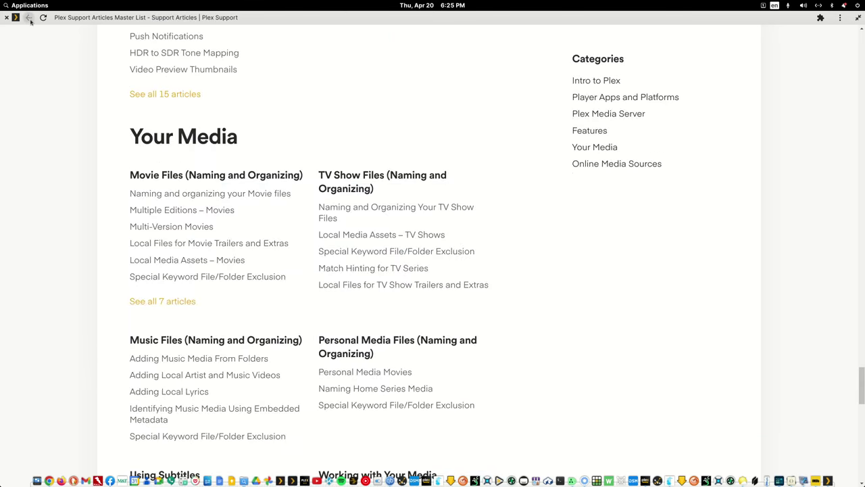
click(166, 227)
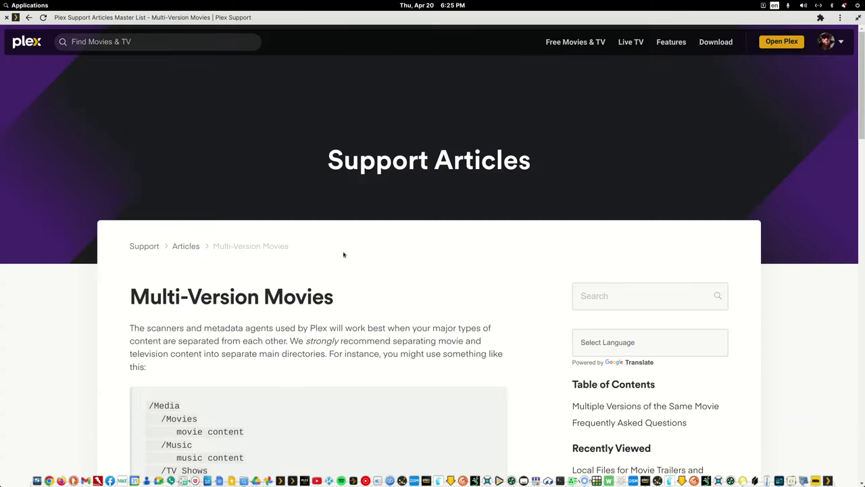
scroll(344, 253, down, 5)
scroll(344, 253, down, 6)
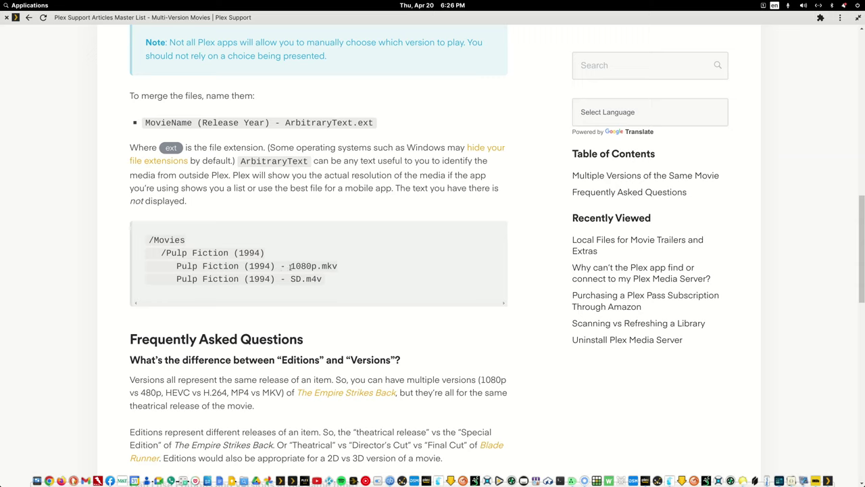
Step: Highlight the version text and the hyphen separator in the Pulp Fiction (1994) file names, and look at the Editions versus Versions questions
drag(290, 266, 301, 279)
click(291, 282)
drag(290, 280, 275, 280)
click(286, 294)
drag(199, 279, 283, 282)
click(274, 279)
drag(278, 279, 289, 279)
scroll(108, 179, down, 3)
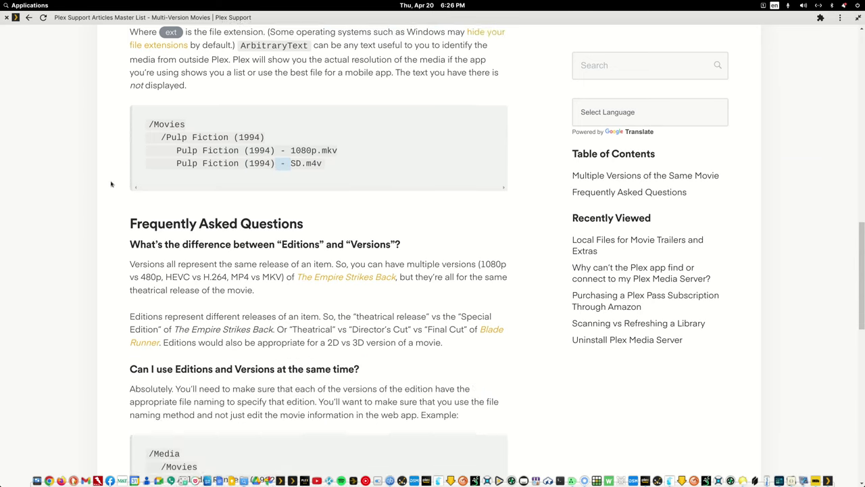
Step: Return to the support articles list, open Multiple Editions – Movies, and highlight part of the {edition-Director's Cut} tag in its file naming example
click(30, 19)
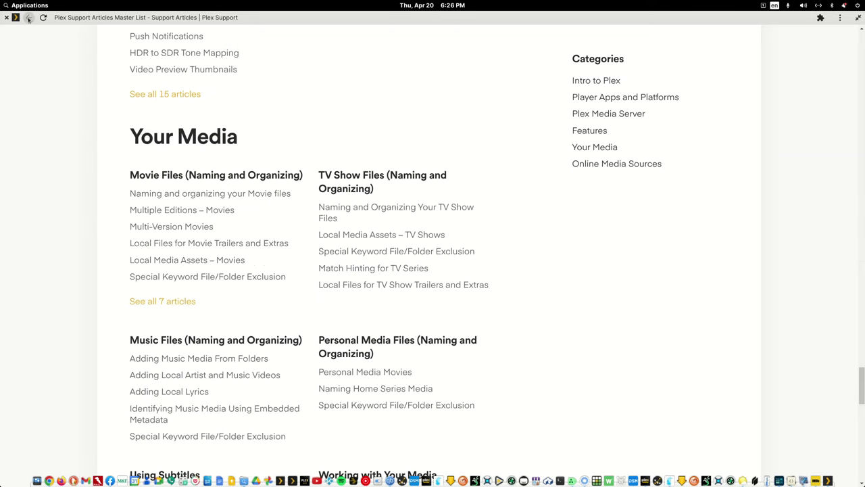
click(173, 211)
scroll(312, 280, down, 3)
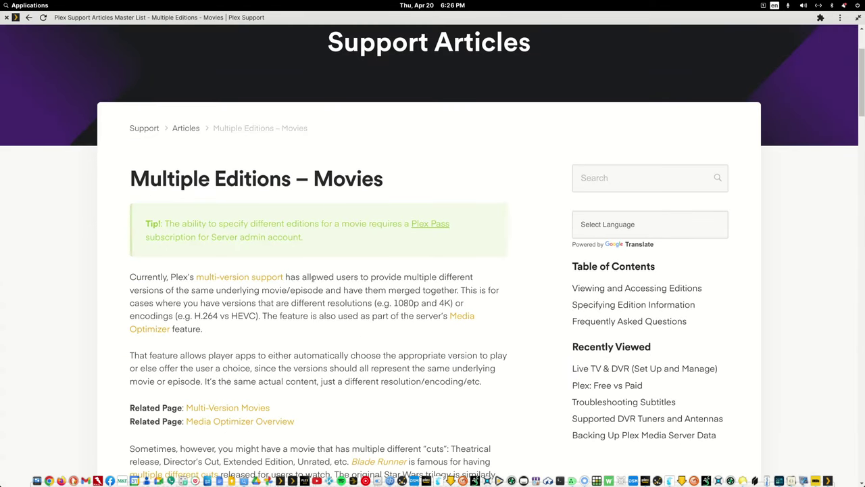
scroll(311, 284, down, 12)
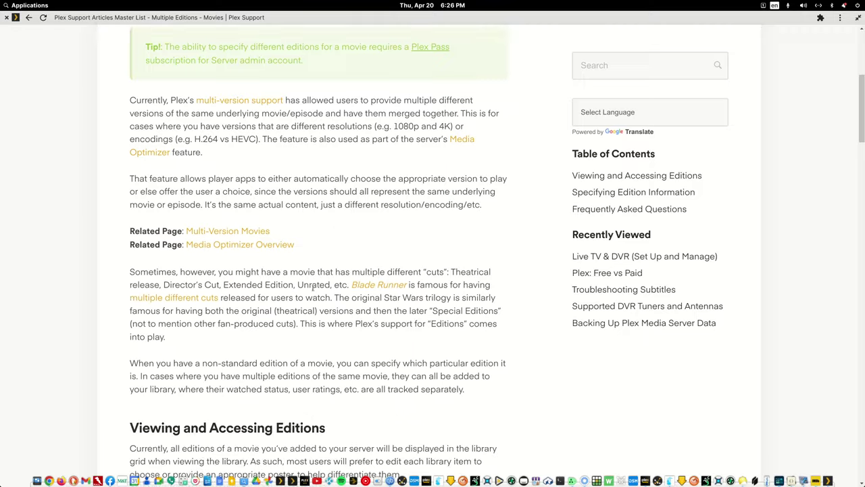
scroll(312, 289, down, 20)
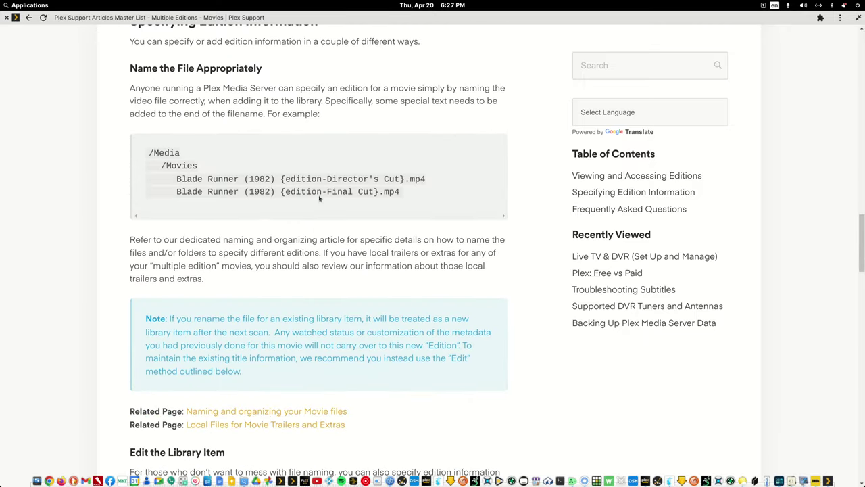
drag(301, 179, 325, 179)
Step: Examine the example combining Editions and Versions, highlighting the period before 1080p and the space in the last Blade Runner (1982) file name
scroll(400, 183, down, 10)
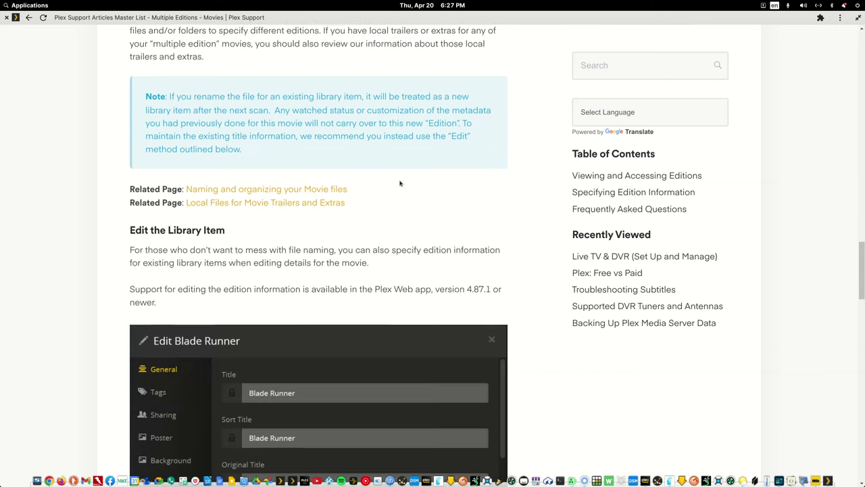
scroll(400, 189, down, 3)
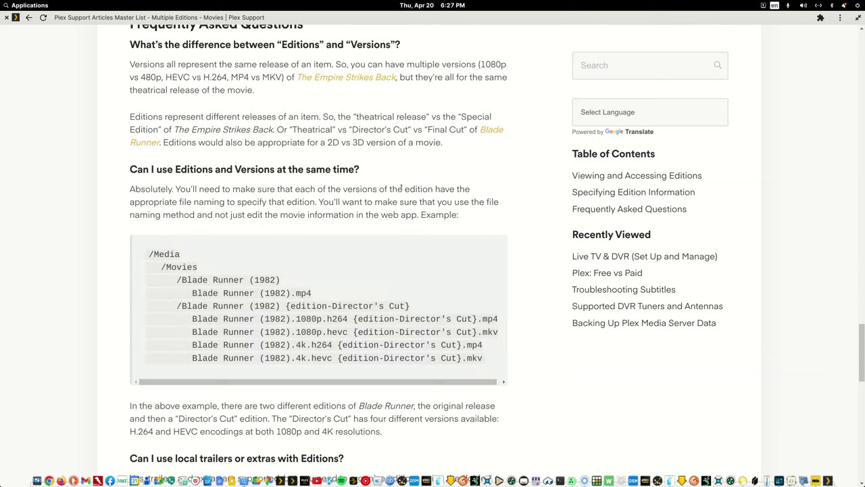
scroll(406, 197, down, 1)
scroll(407, 197, down, 1)
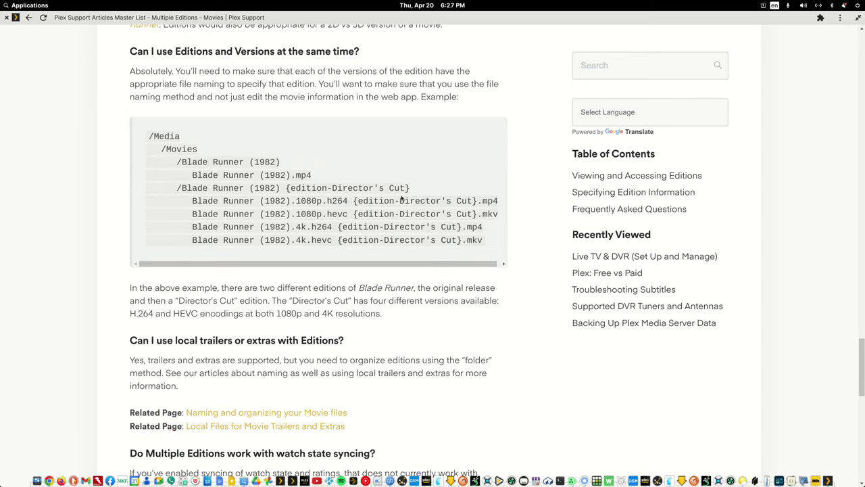
drag(291, 200, 296, 201)
scroll(307, 263, right, 1)
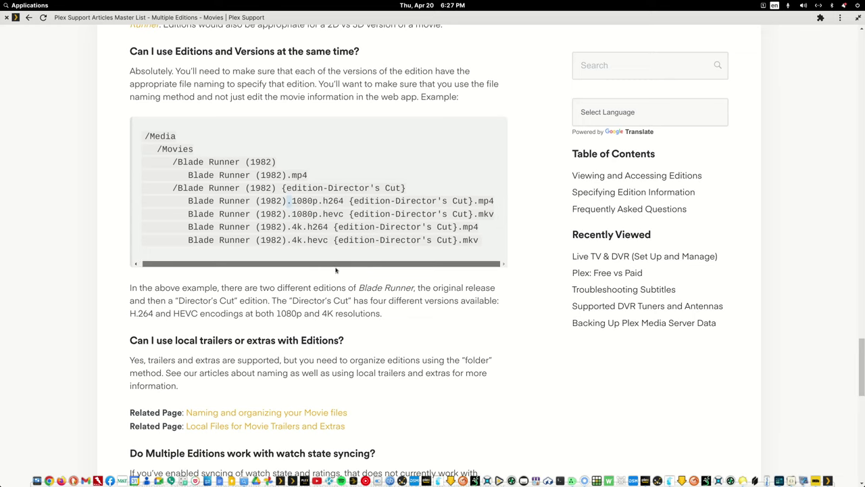
scroll(309, 270, left, 1)
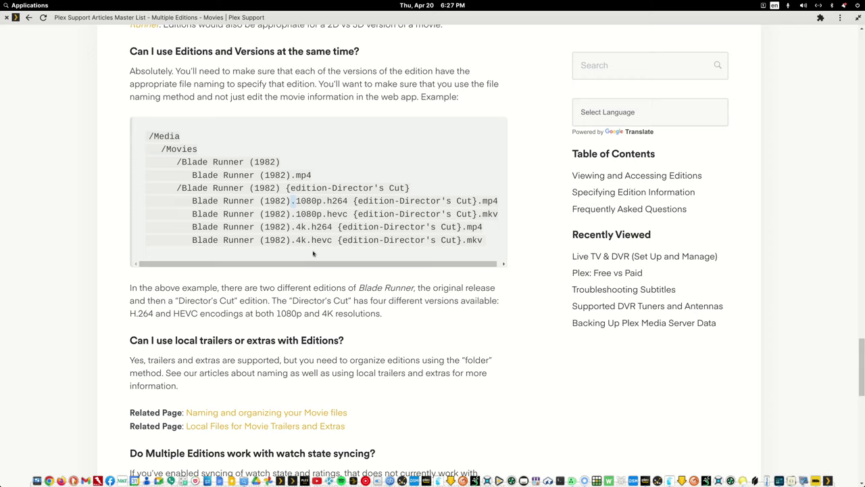
click(222, 247)
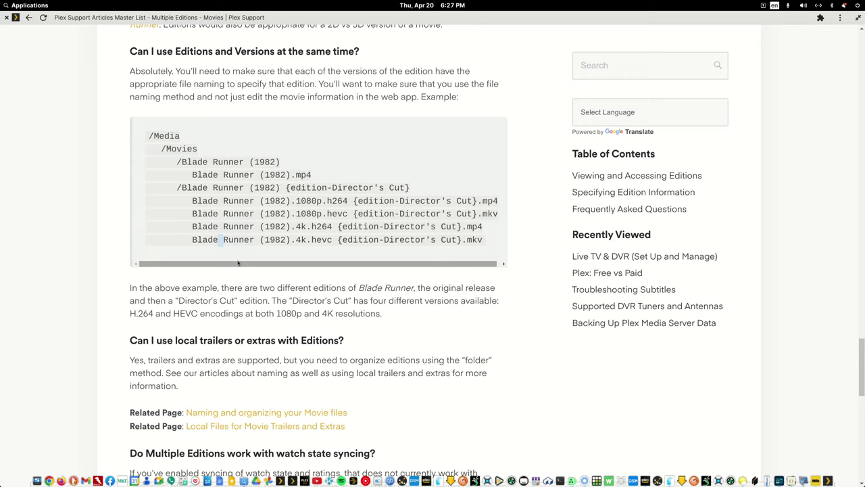
click(319, 240)
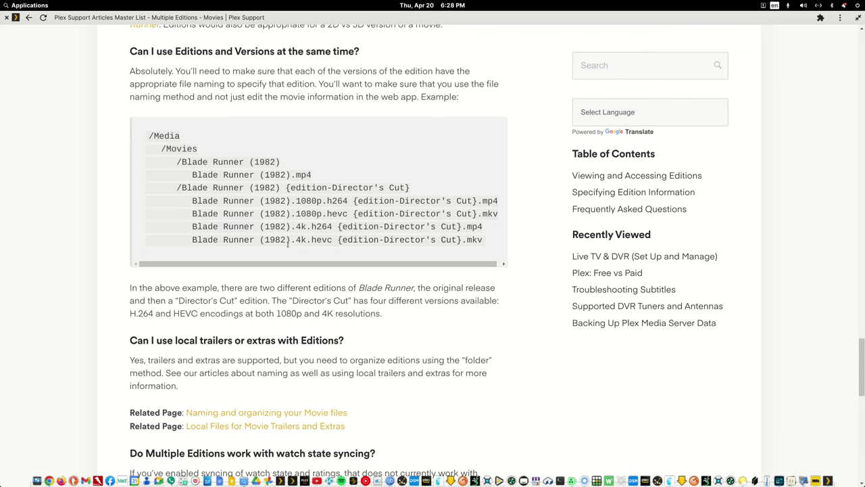
scroll(311, 257, down, 5)
scroll(313, 260, up, 3)
scroll(313, 260, up, 5)
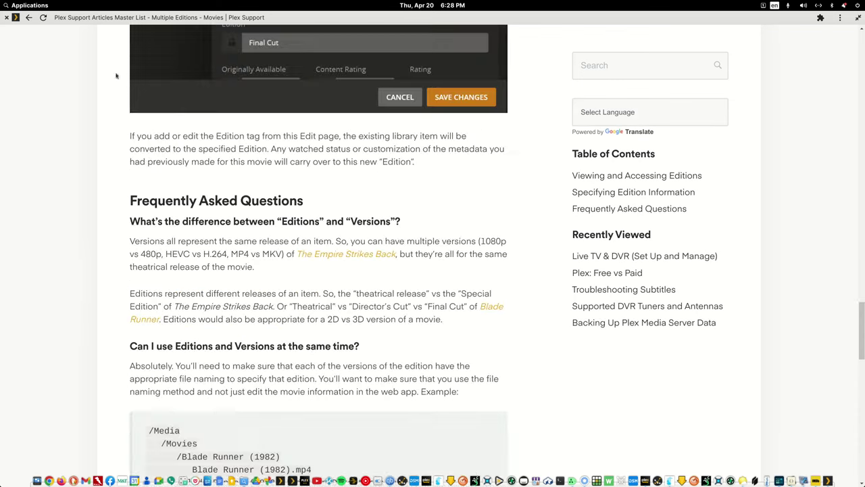
Step: Return to the support articles list and look over the Your Media naming and organizing articles for movies, TV shows, music and personal media
click(27, 17)
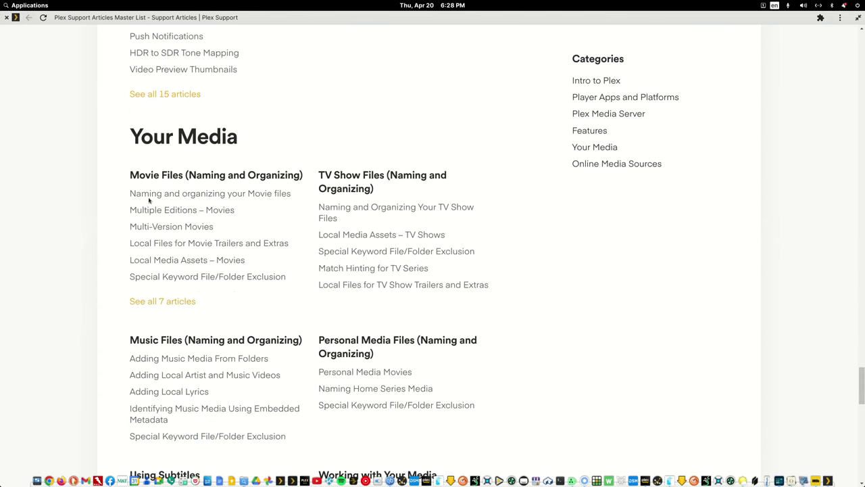
scroll(301, 289, up, 15)
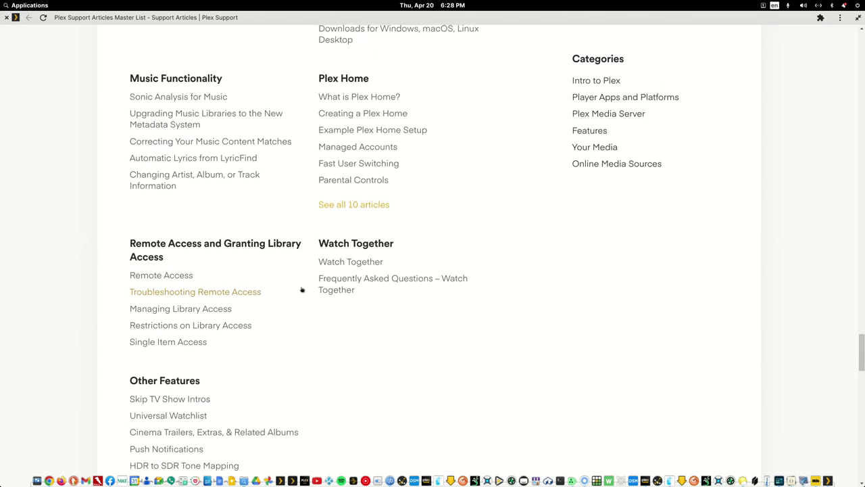
scroll(301, 289, down, 15)
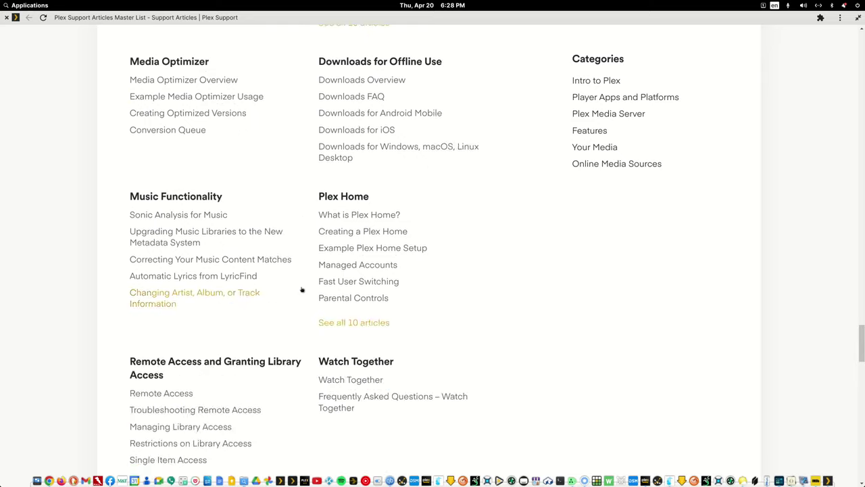
scroll(396, 305, down, 3)
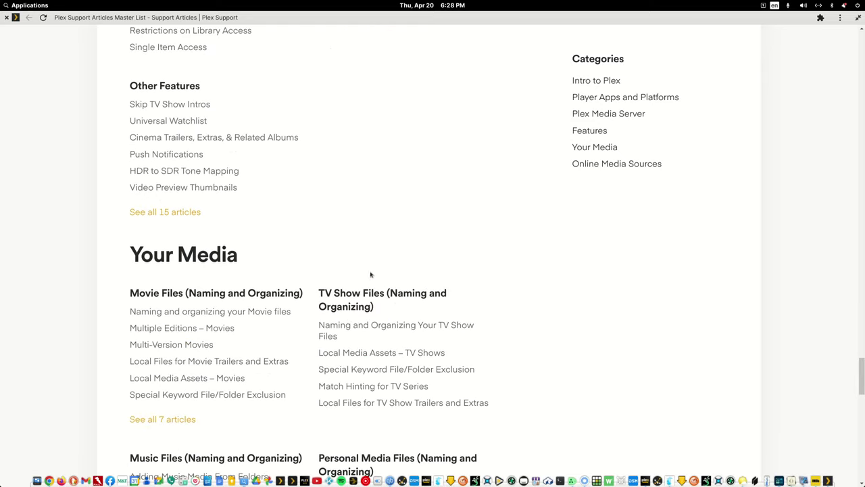
scroll(367, 276, down, 1)
scroll(365, 275, down, 4)
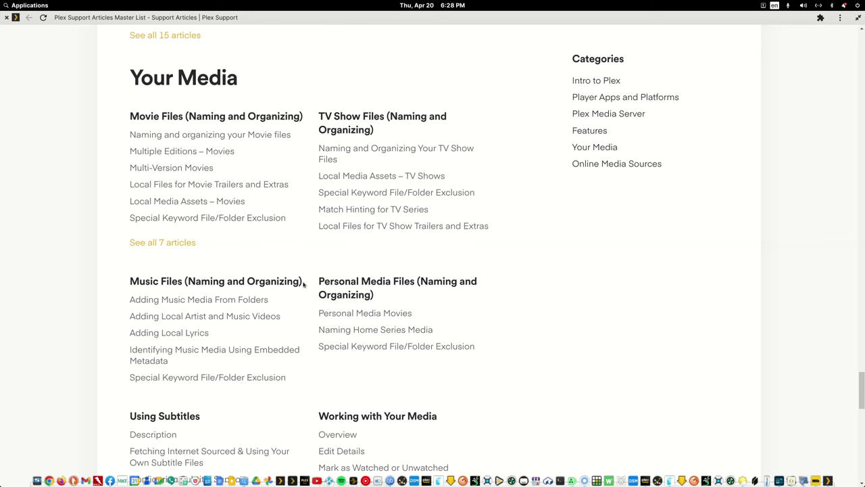
scroll(224, 316, down, 5)
scroll(312, 329, up, 5)
scroll(310, 323, down, 3)
scroll(309, 319, up, 5)
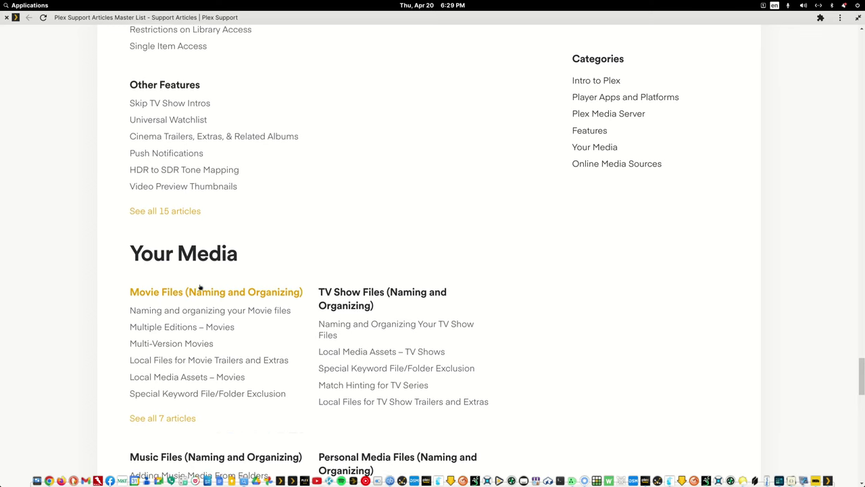
scroll(199, 287, down, 2)
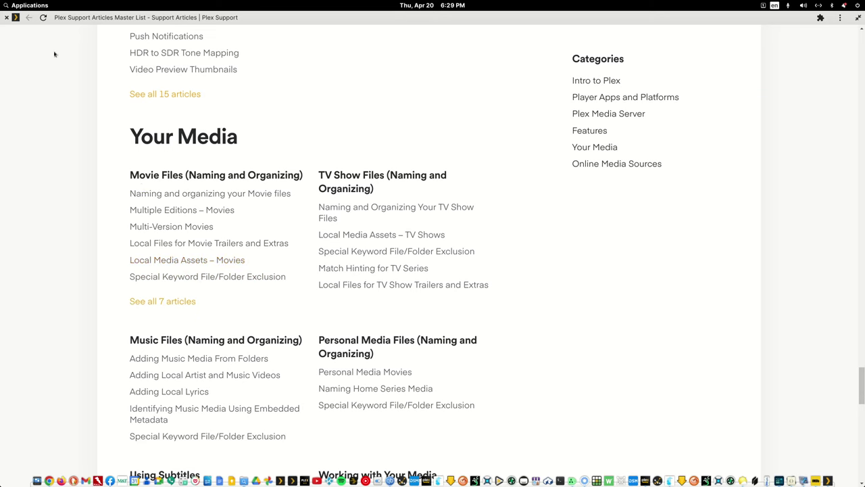
Step: Close the Plex support articles window and the IMDb window
click(6, 15)
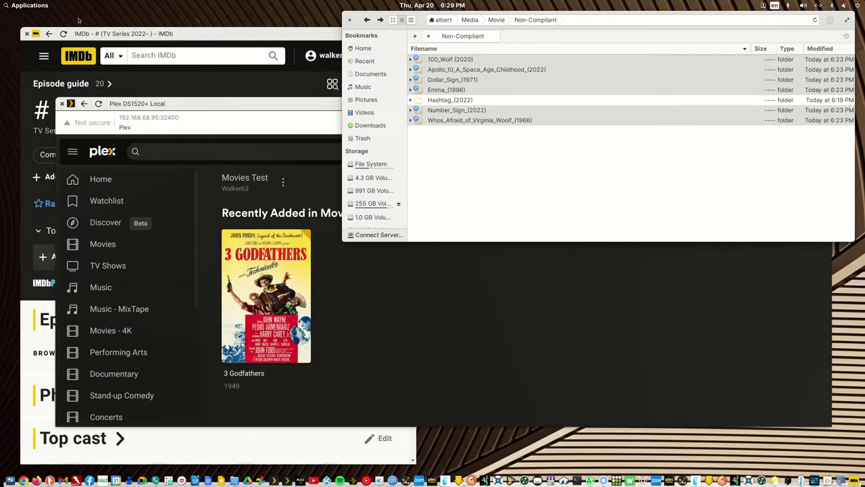
click(108, 34)
click(27, 34)
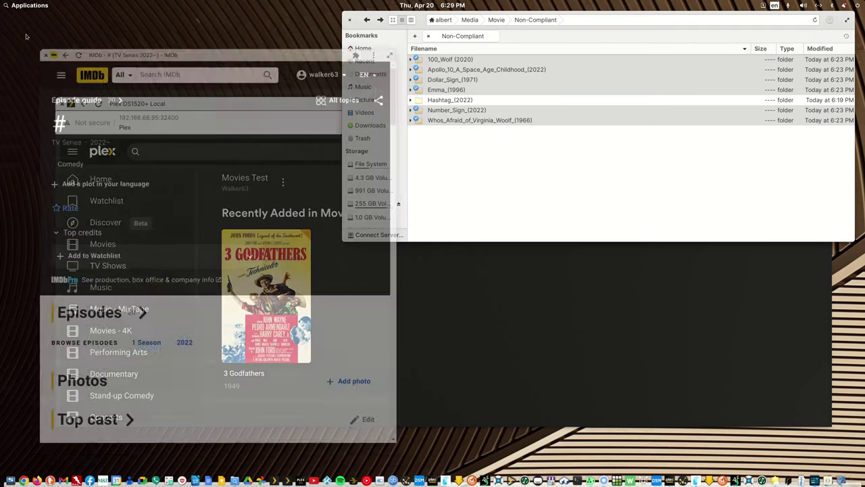
Step: Open the Basic Copy & Paste Rename from TMDB folder in the file manager and shorten its window to uncover the Plex library
click(371, 22)
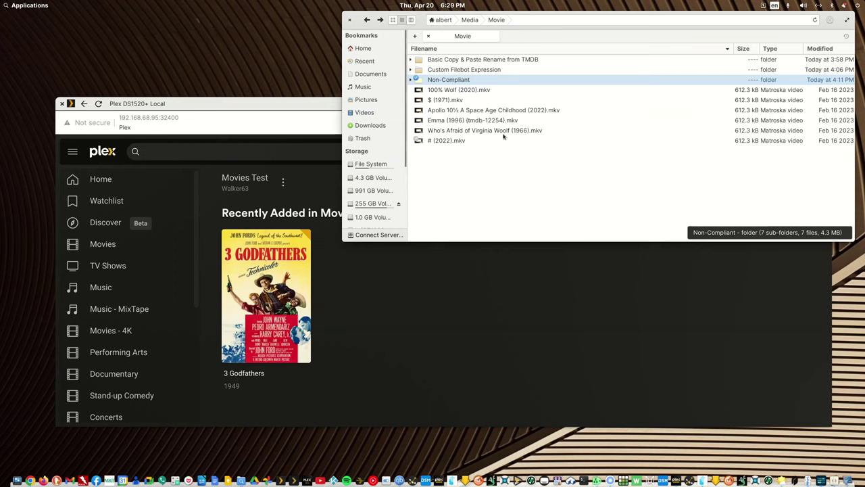
double_click(493, 59)
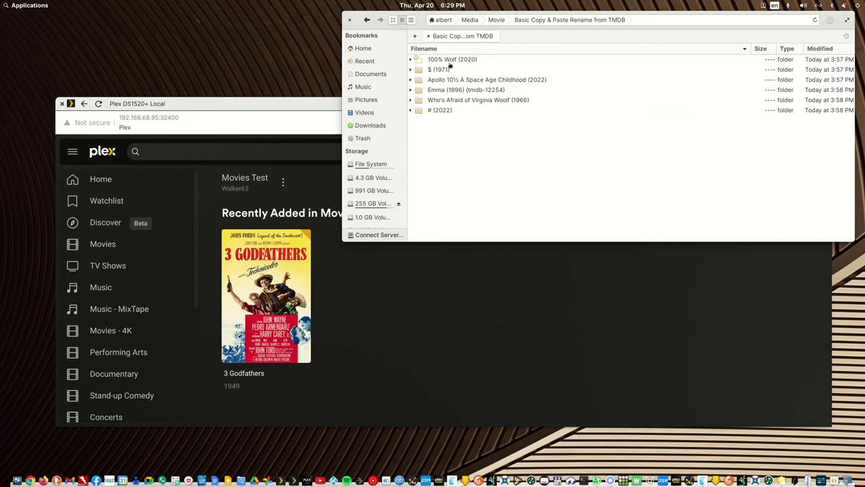
drag(521, 242, 658, 131)
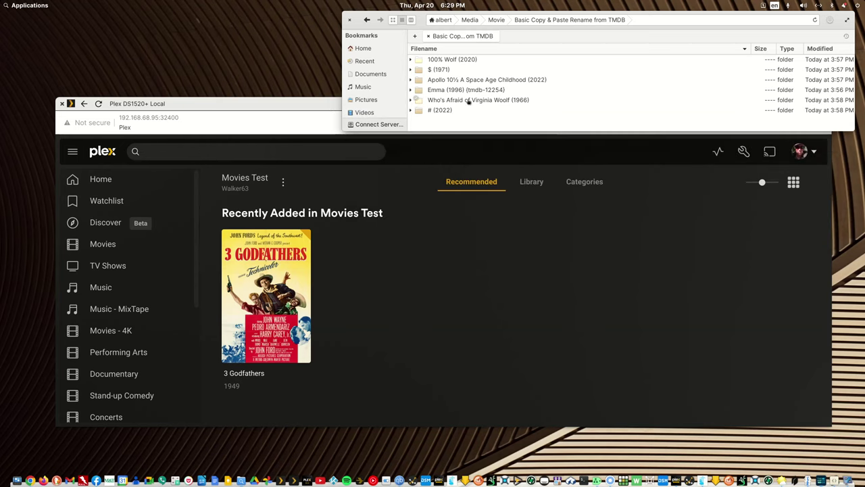
Step: Copy the 100% Wolf (2020) and $ (1971) folders
click(442, 70)
ctrl+click(448, 61)
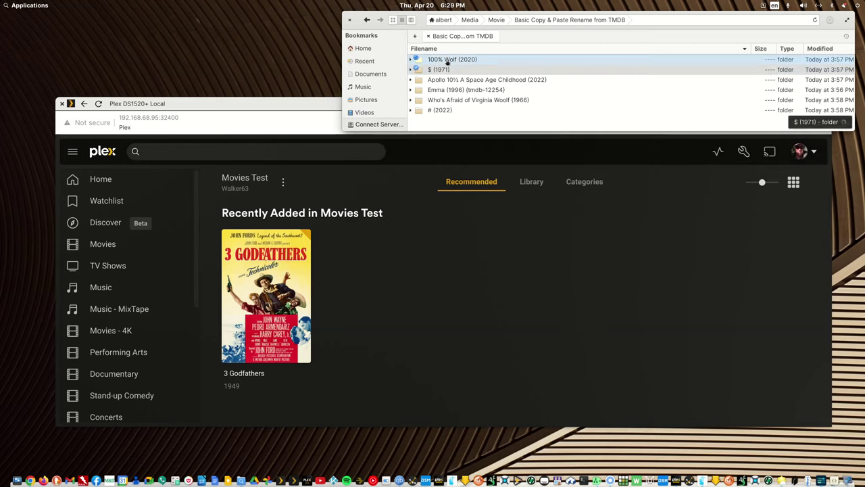
right_click(446, 62)
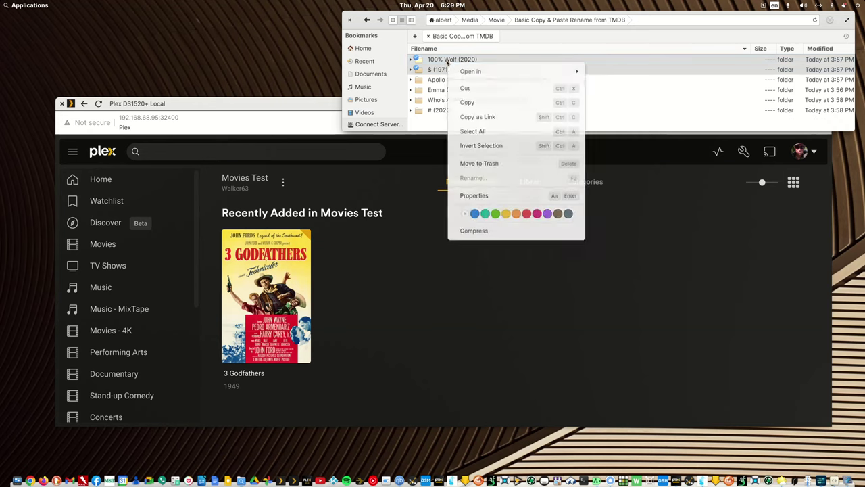
click(464, 101)
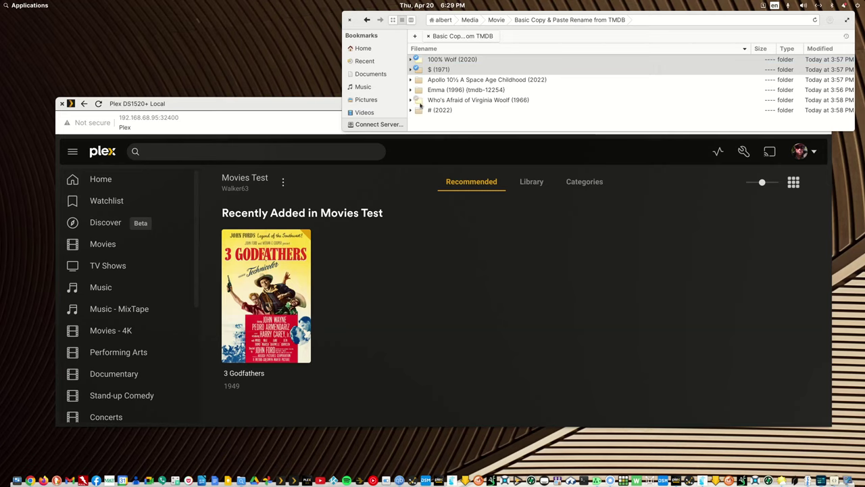
Step: Bring Plex forward, show its server activity, and check how 100% Wolf and $ are matched in the Movies Test library
click(314, 106)
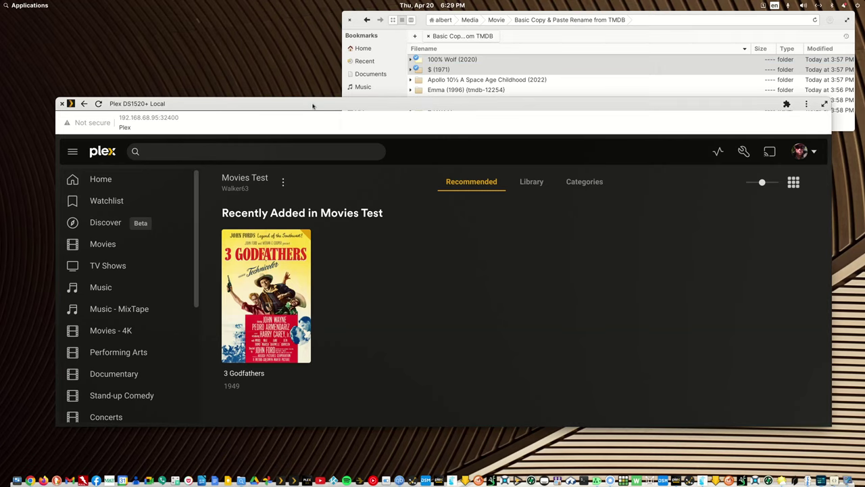
click(718, 151)
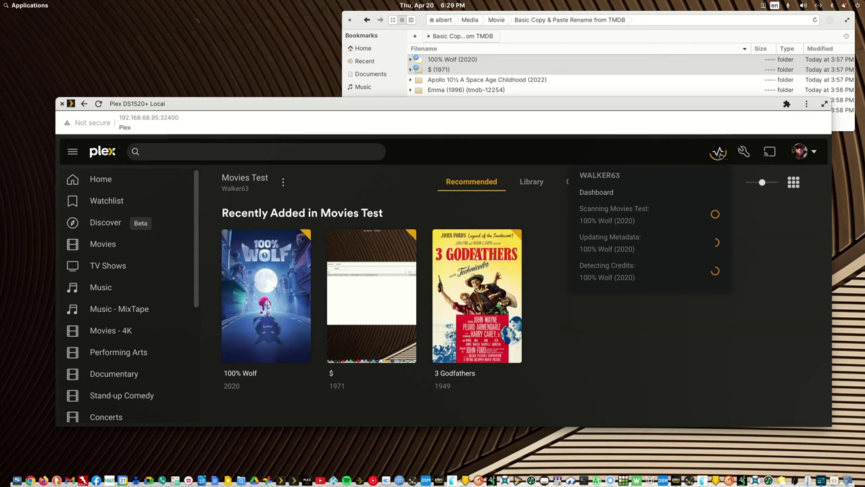
mouse_move(286, 269)
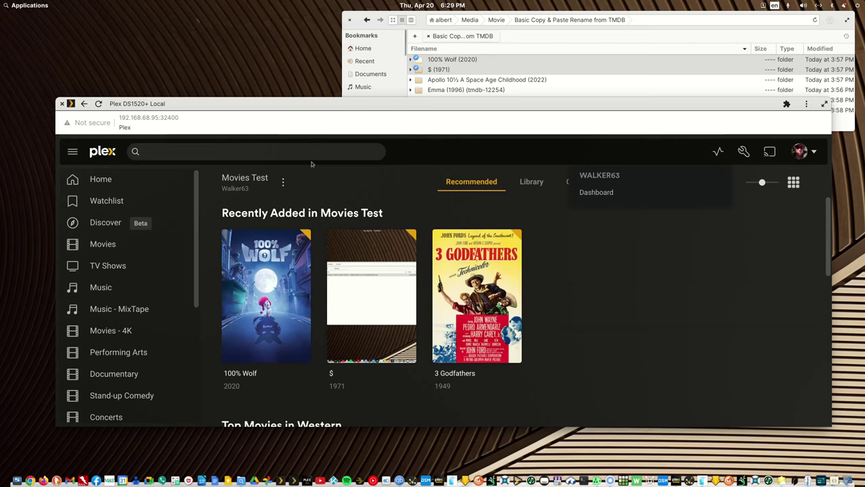
mouse_move(386, 321)
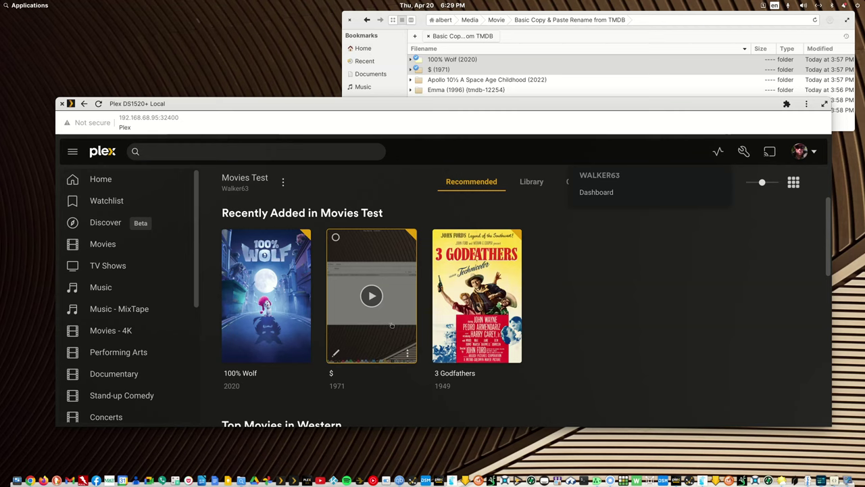
Step: Copy the Apollo 10½, Emma, Who's Afraid of Virginia Woolf and # (2022) folders, and bring the Plex window forward
click(423, 25)
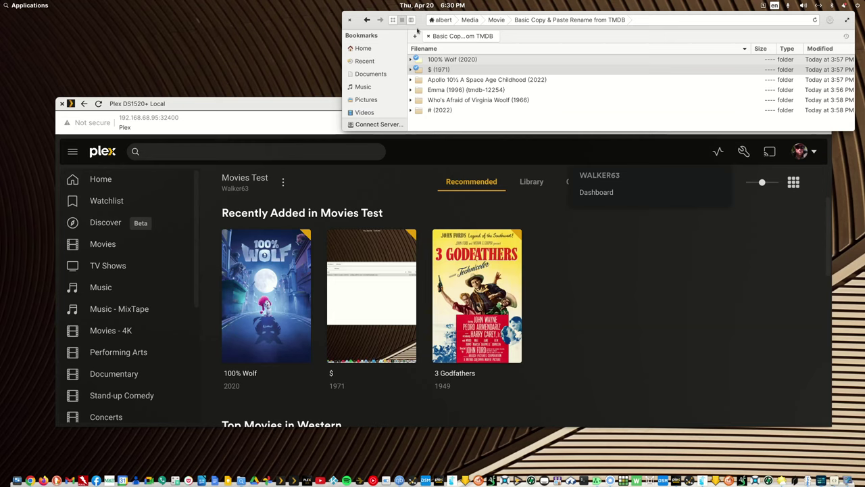
click(457, 128)
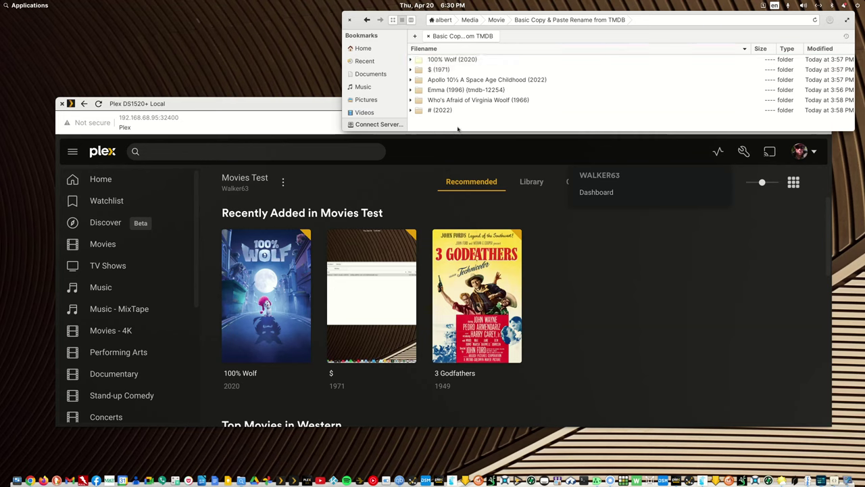
drag(451, 78, 450, 110)
right_click(450, 107)
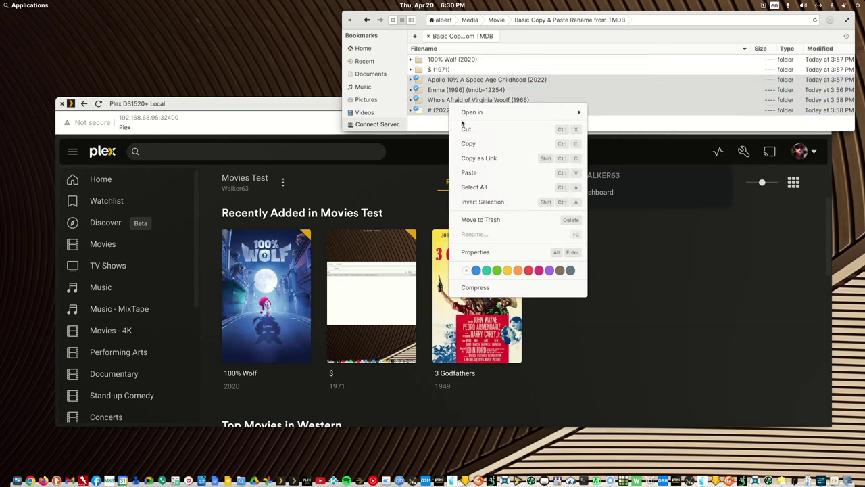
click(464, 148)
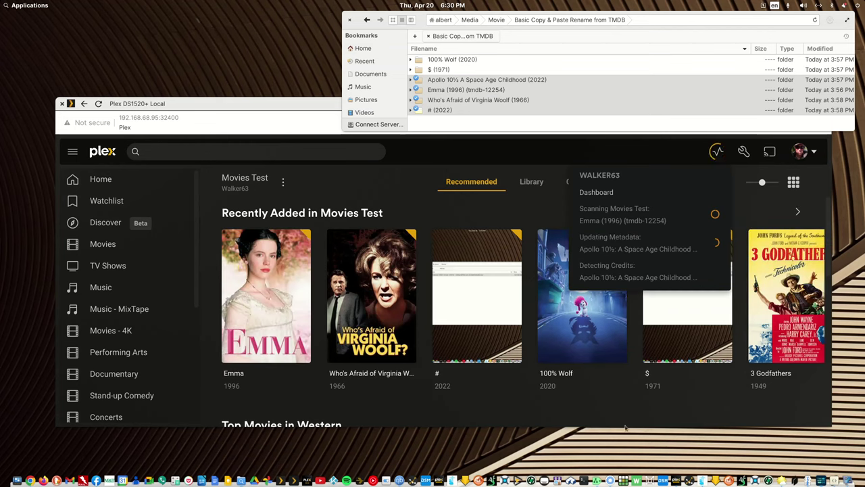
click(284, 109)
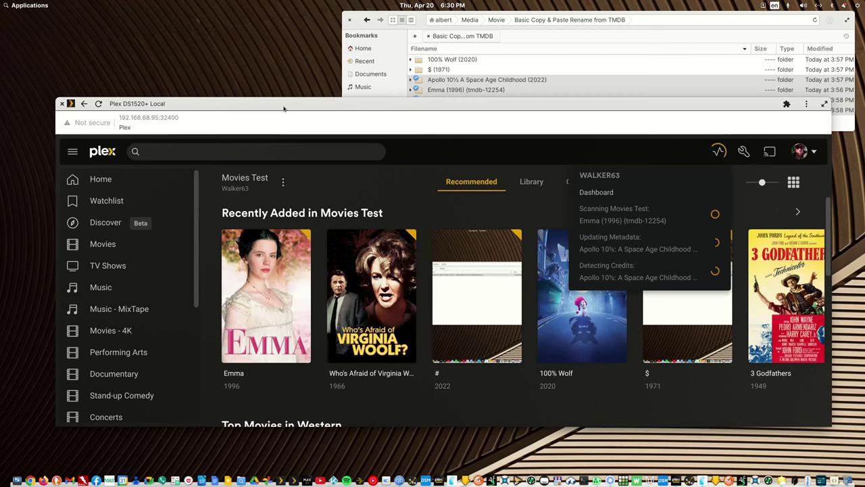